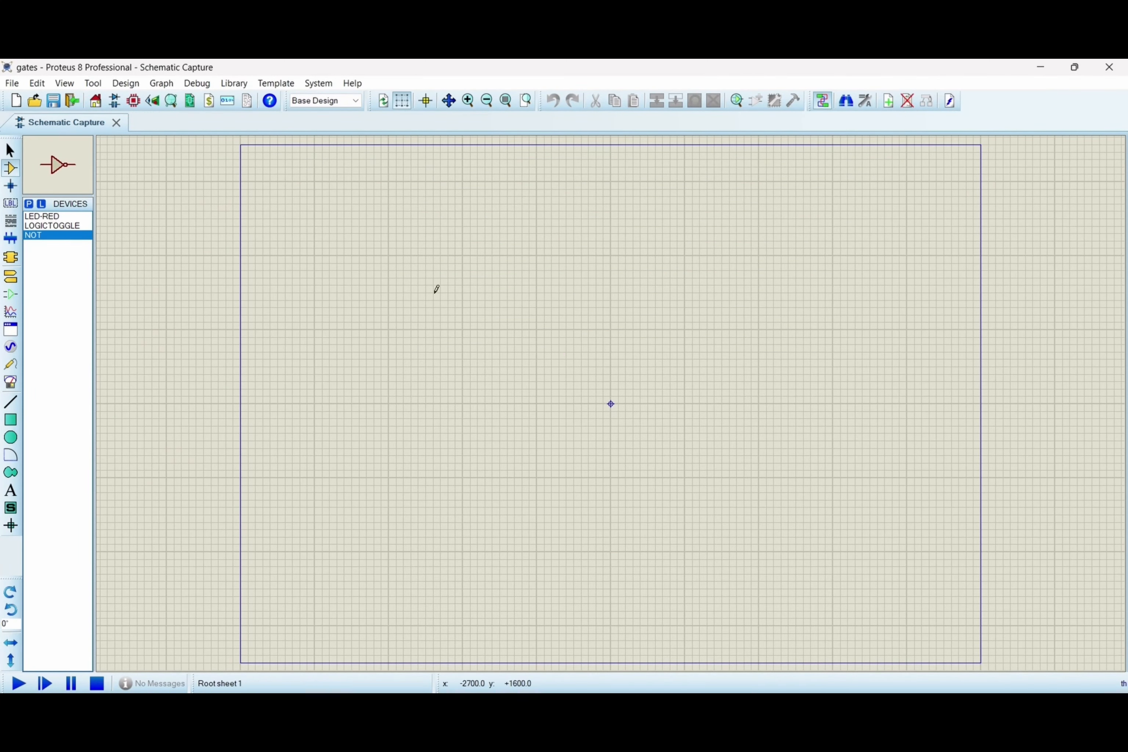
Place a NOT gate at the centre of the sheet and a LED-RED to its lower right
{"action": "left_click", "coordinate": [558, 336]}
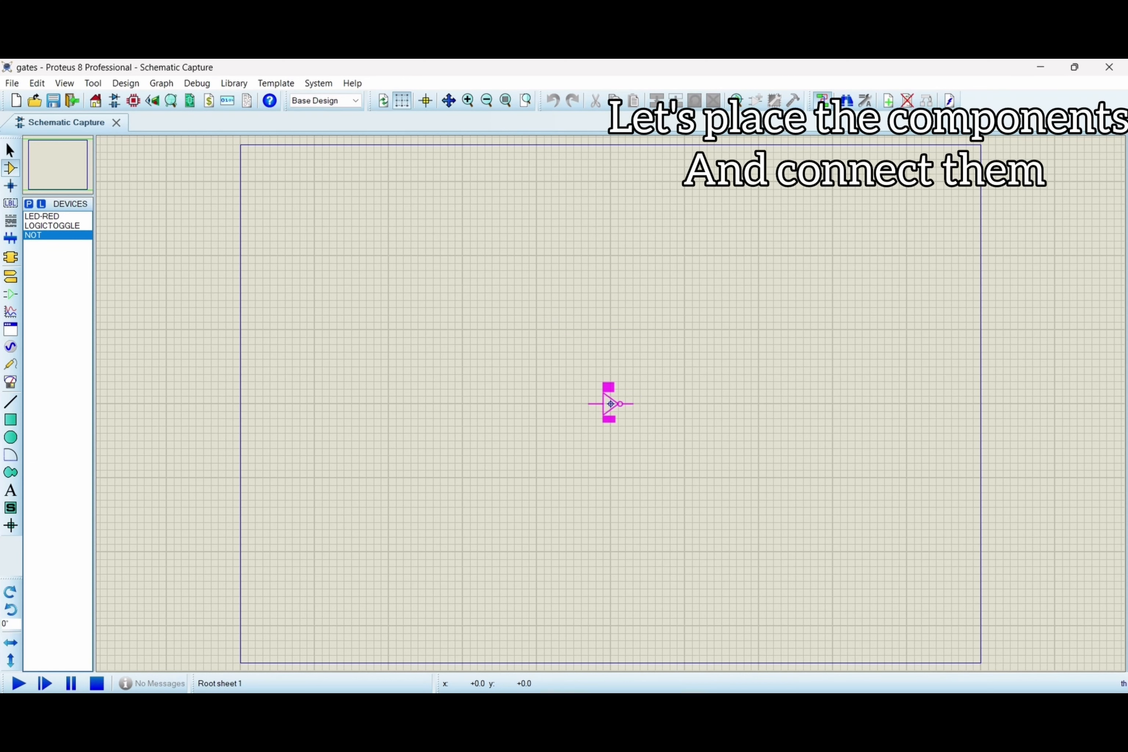
{"action": "left_click", "coordinate": [610, 403]}
{"action": "left_click", "coordinate": [41, 216]}
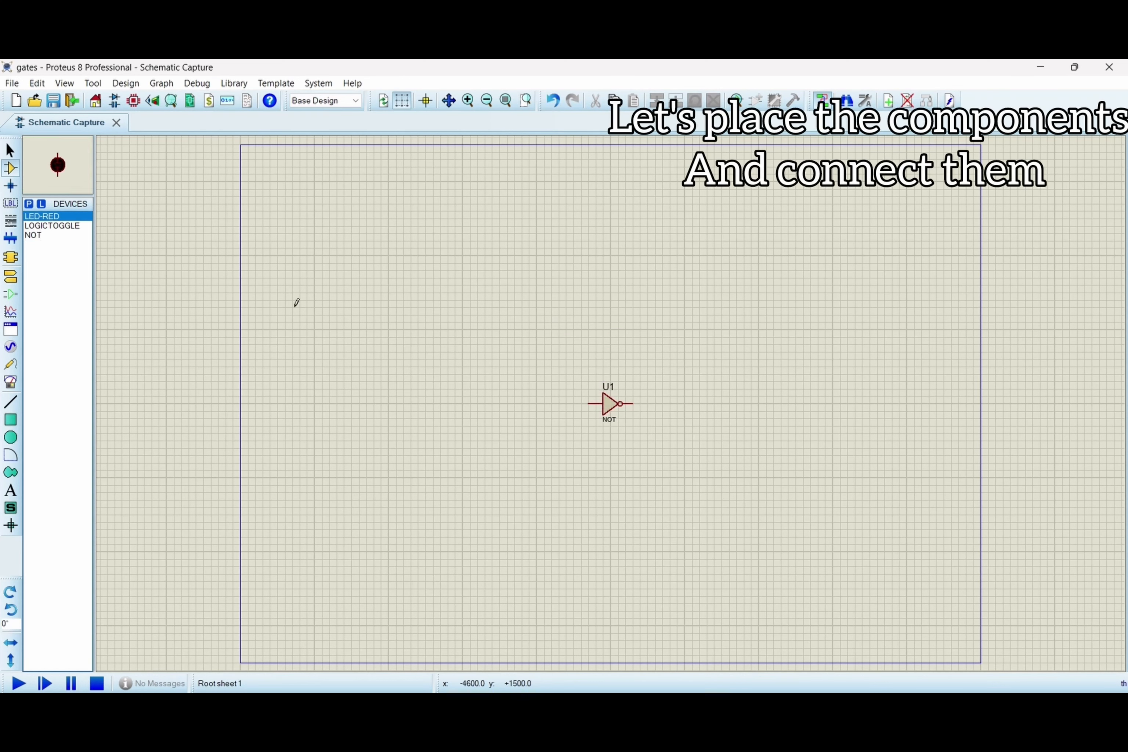
{"action": "left_click", "coordinate": [663, 423]}
{"action": "left_click", "coordinate": [670, 418]}
Place a LOGICTOGGLE to the left of the NOT gate and wire it to the gate's input
{"action": "left_click", "coordinate": [43, 225]}
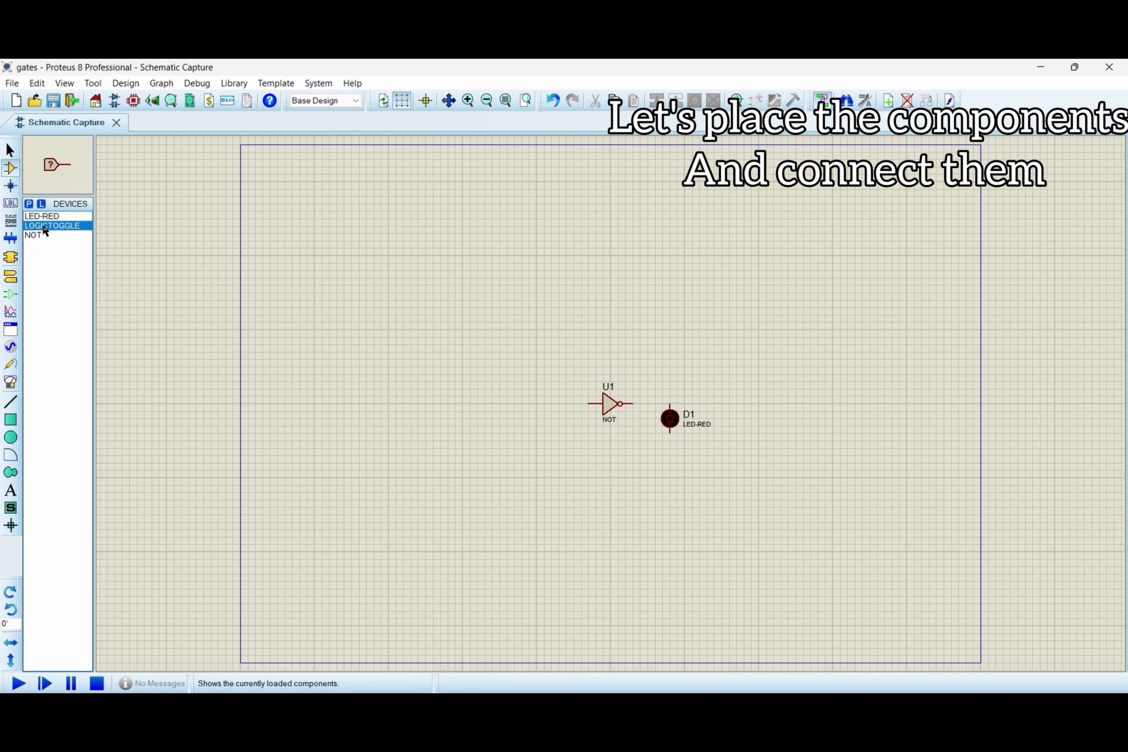
{"action": "left_click", "coordinate": [515, 402]}
{"action": "left_click", "coordinate": [519, 403]}
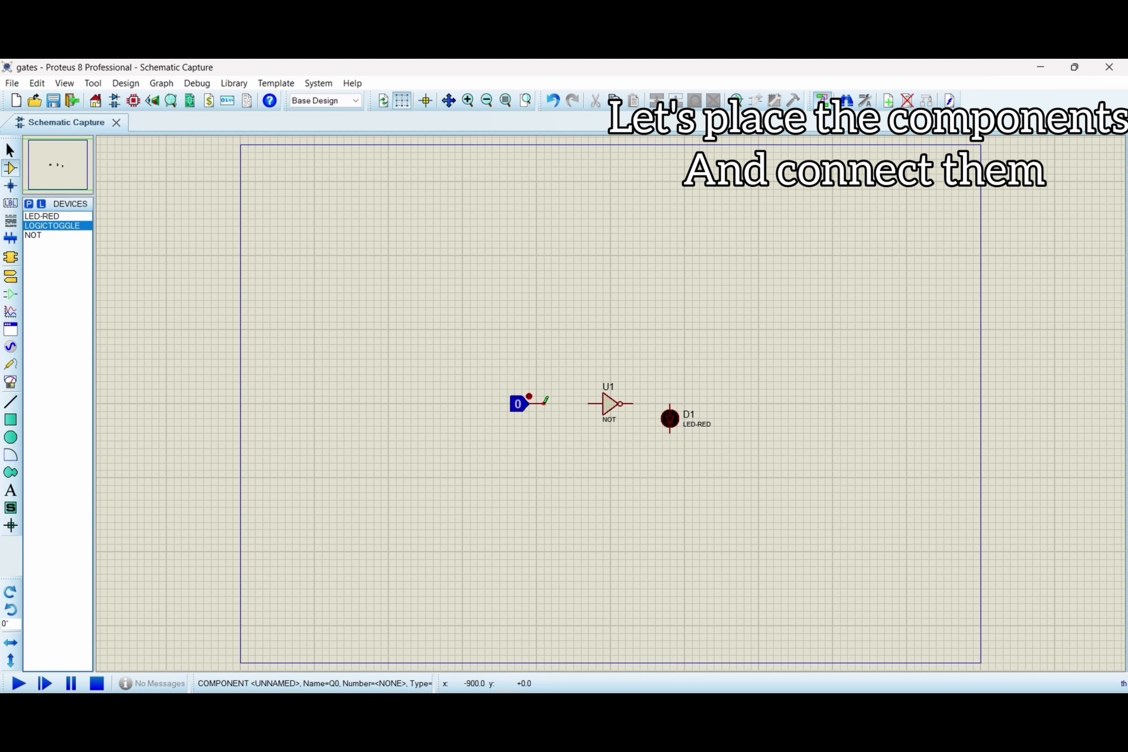
{"action": "left_click", "coordinate": [544, 403]}
{"action": "left_click", "coordinate": [588, 404]}
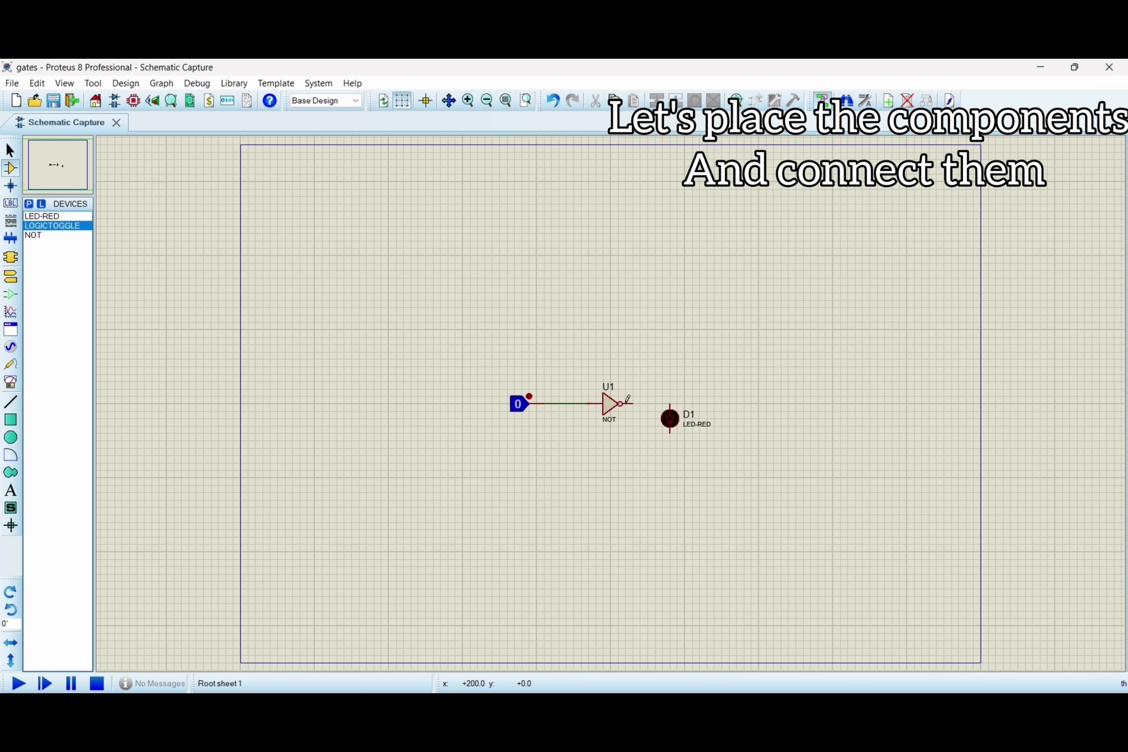
Wire the NOT gate's output to the LED's anode and connect a GROUND terminal below it to the cathode
{"action": "left_click", "coordinate": [631, 403]}
{"action": "left_click", "coordinate": [669, 405]}
{"action": "left_click", "coordinate": [11, 278]}
{"action": "left_click", "coordinate": [46, 263]}
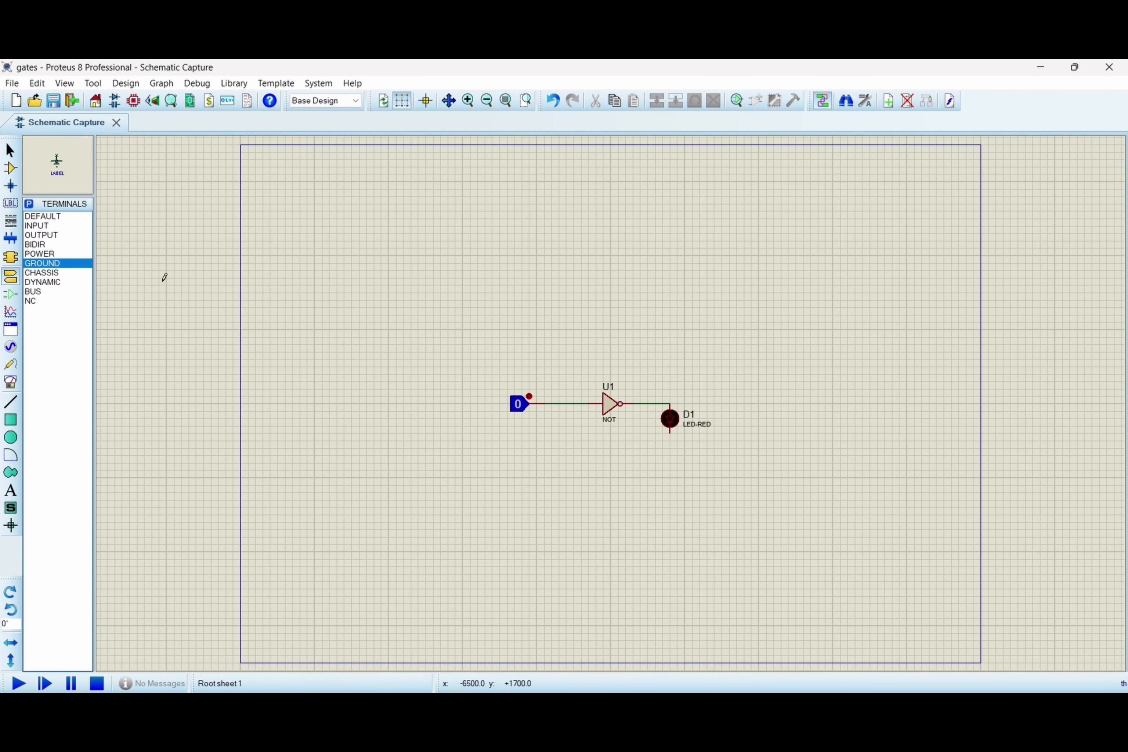
{"action": "left_click", "coordinate": [670, 455]}
{"action": "left_click", "coordinate": [669, 448]}
{"action": "left_click", "coordinate": [669, 433]}
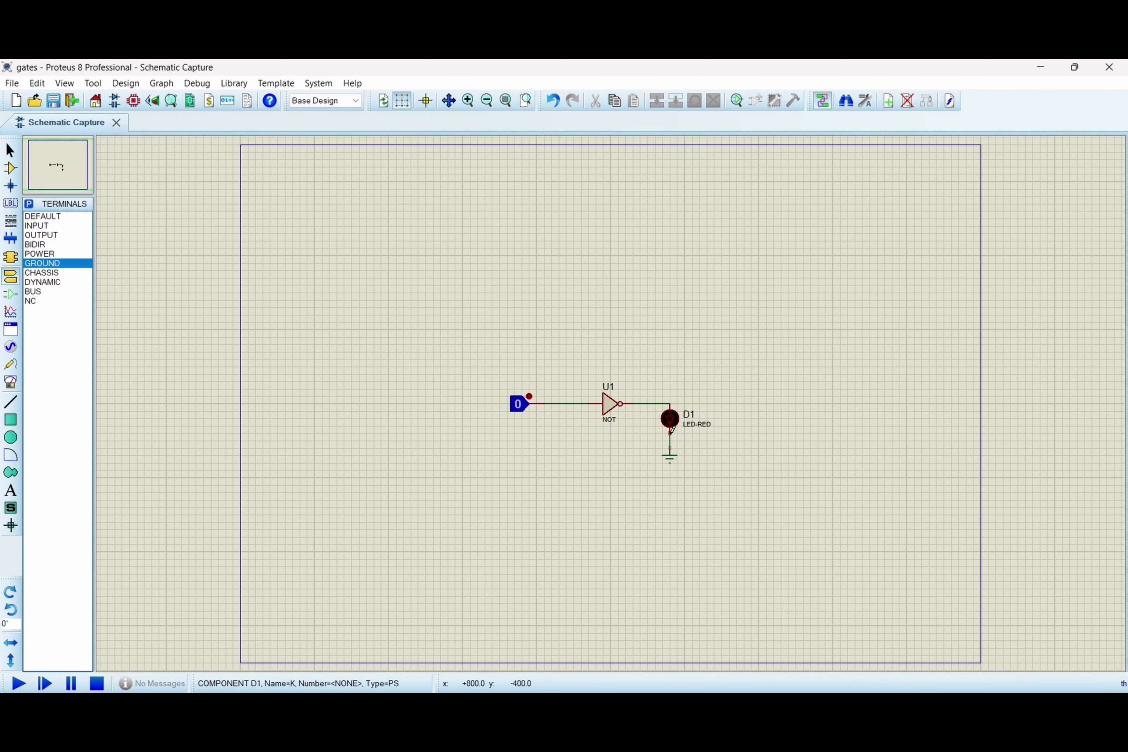
Run the simulation and switch the NOT gate's input to 1 and back to 0 to check the LED's response
{"action": "scroll", "coordinate": [647, 432], "scroll_direction": "up", "scroll_amount": 1}
{"action": "scroll", "coordinate": [612, 399], "scroll_direction": "up", "scroll_amount": 1}
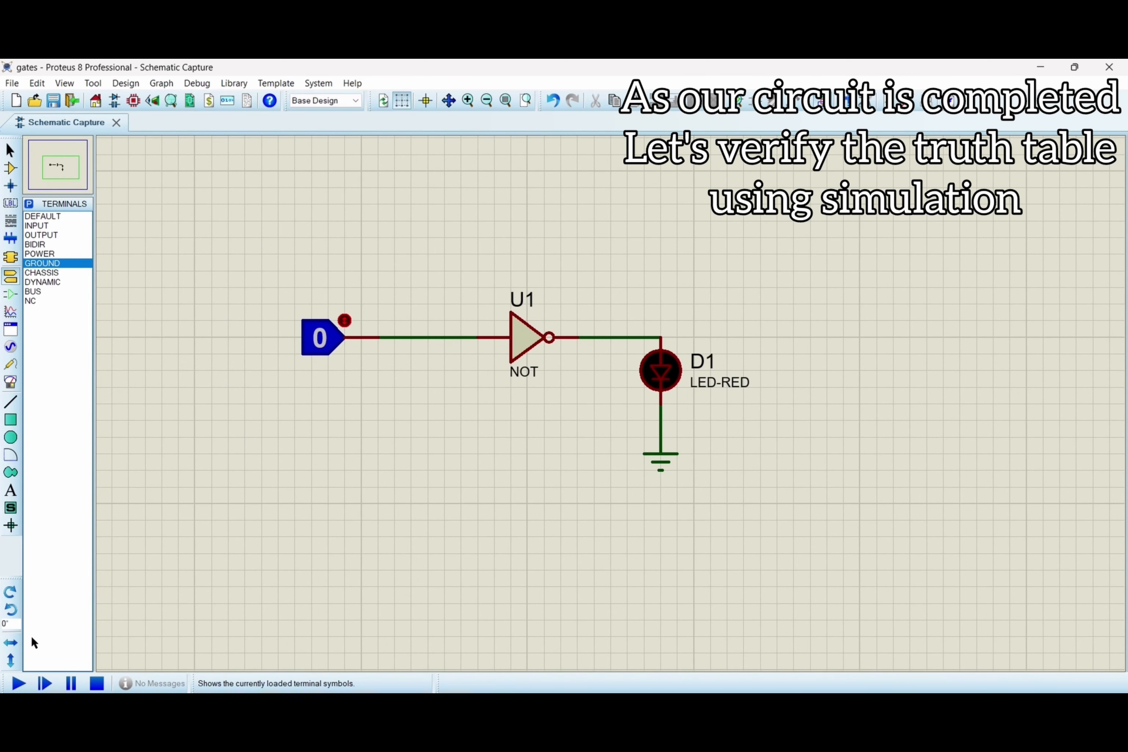
{"action": "left_click", "coordinate": [18, 682]}
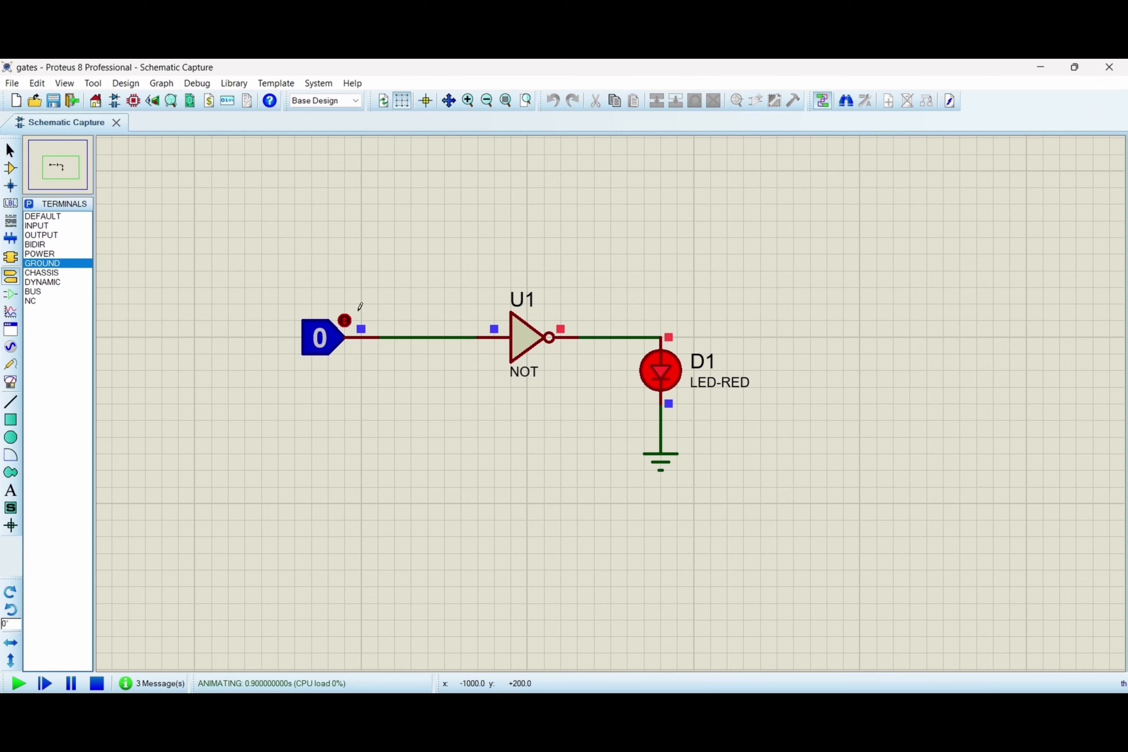
{"action": "left_click", "coordinate": [345, 318]}
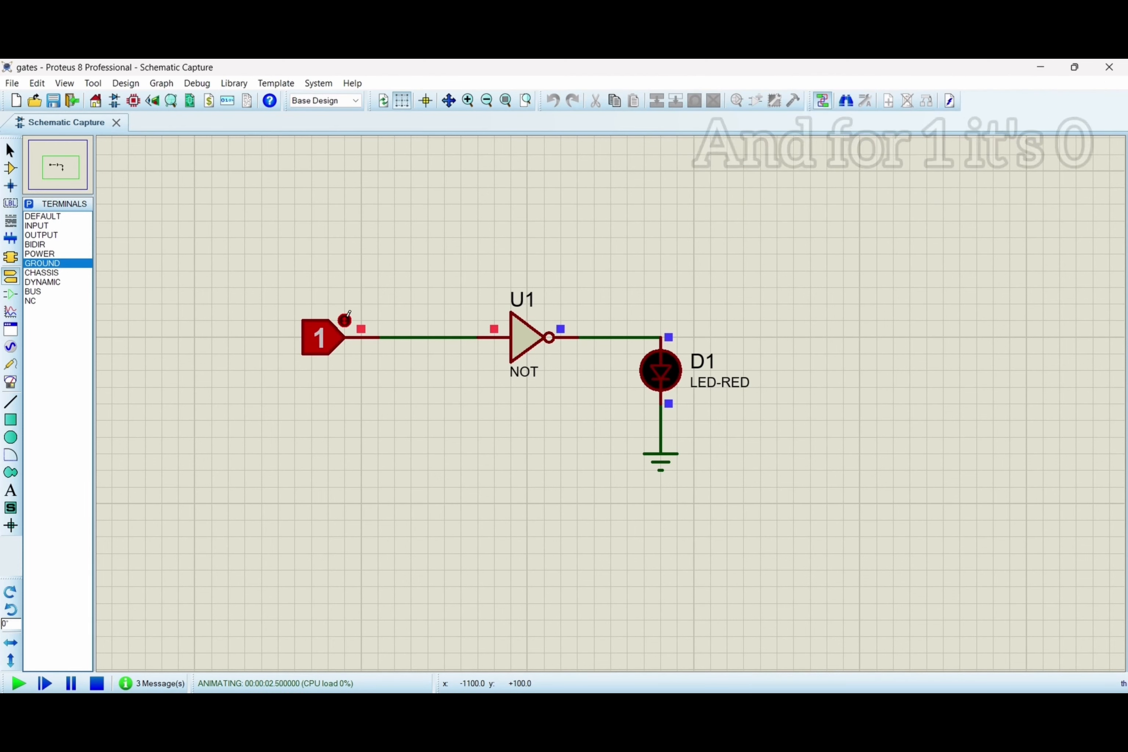
{"action": "left_click", "coordinate": [346, 318]}
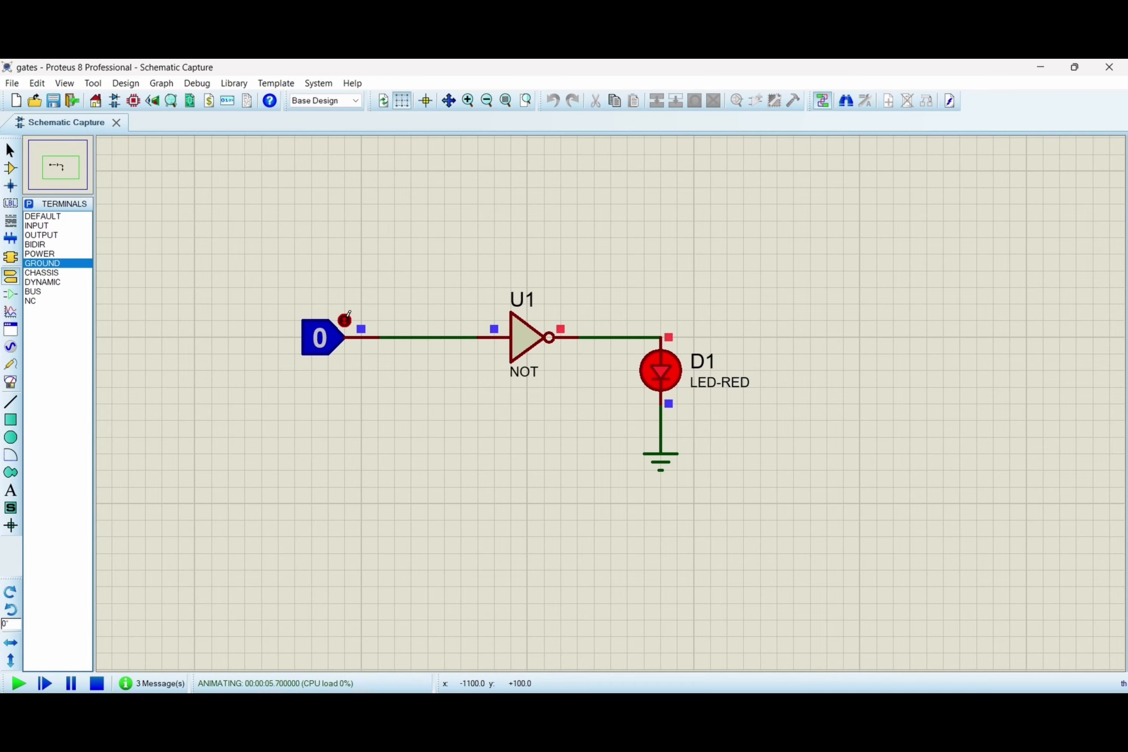
Clear the NOT gate circuit and place an AND gate from the device library at the sheet's origin
{"action": "left_click_drag", "start_coordinate": [228, 204], "coordinate": [844, 536]}
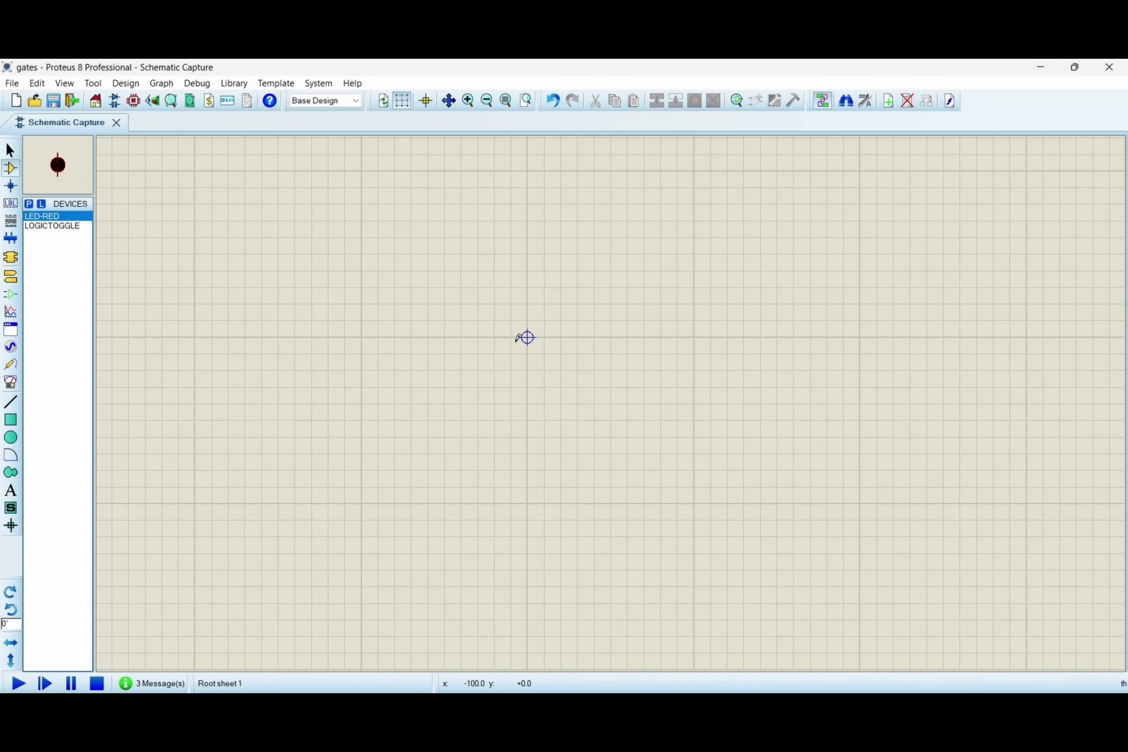
{"action": "left_click", "coordinate": [28, 204]}
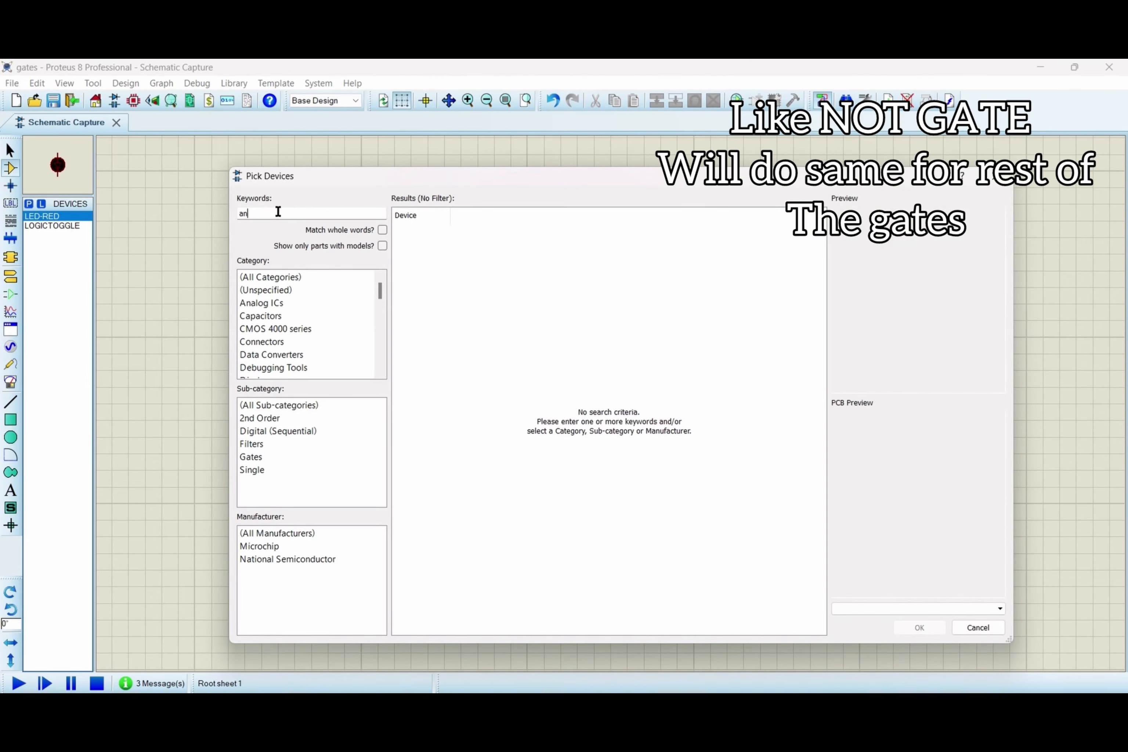
{"action": "type", "text": "and"}
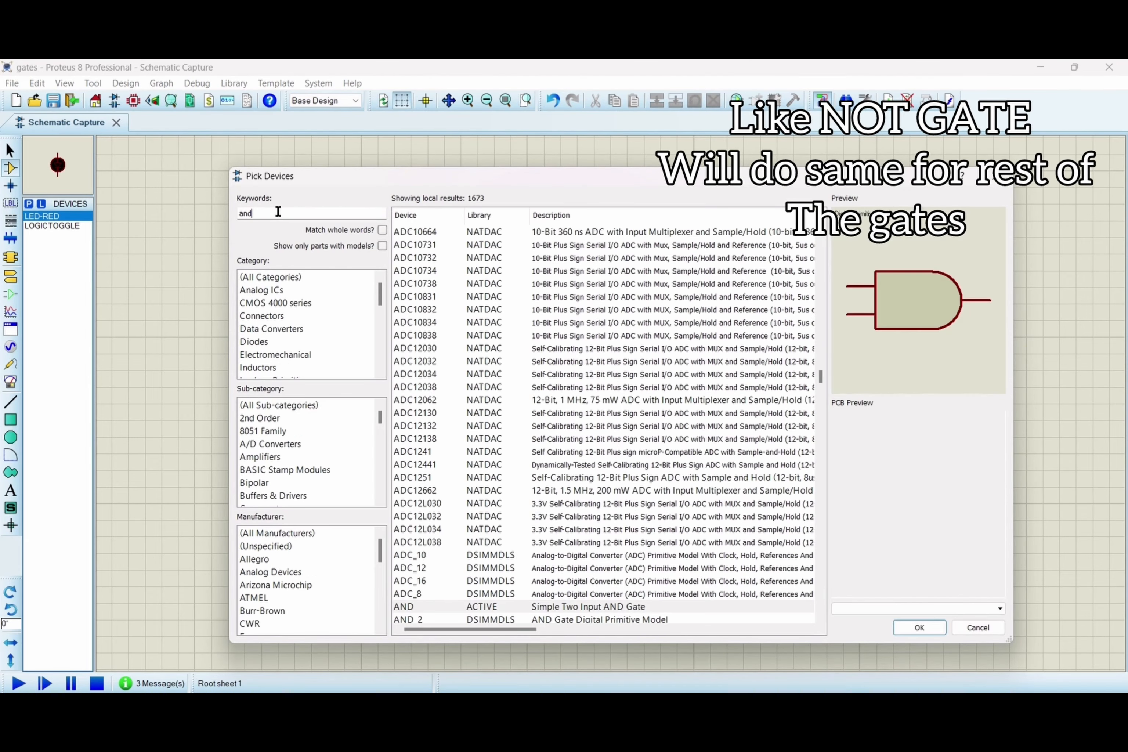
{"action": "key", "text": "Return"}
{"action": "left_click", "coordinate": [527, 337]}
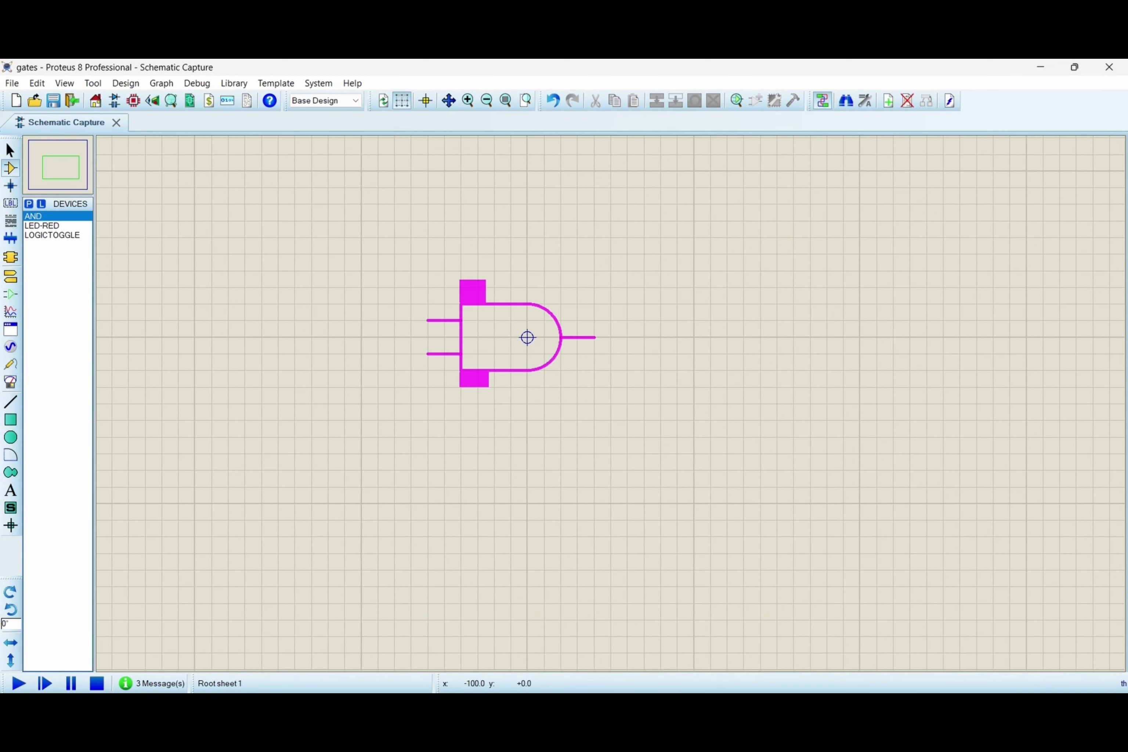
{"action": "left_click", "coordinate": [527, 337]}
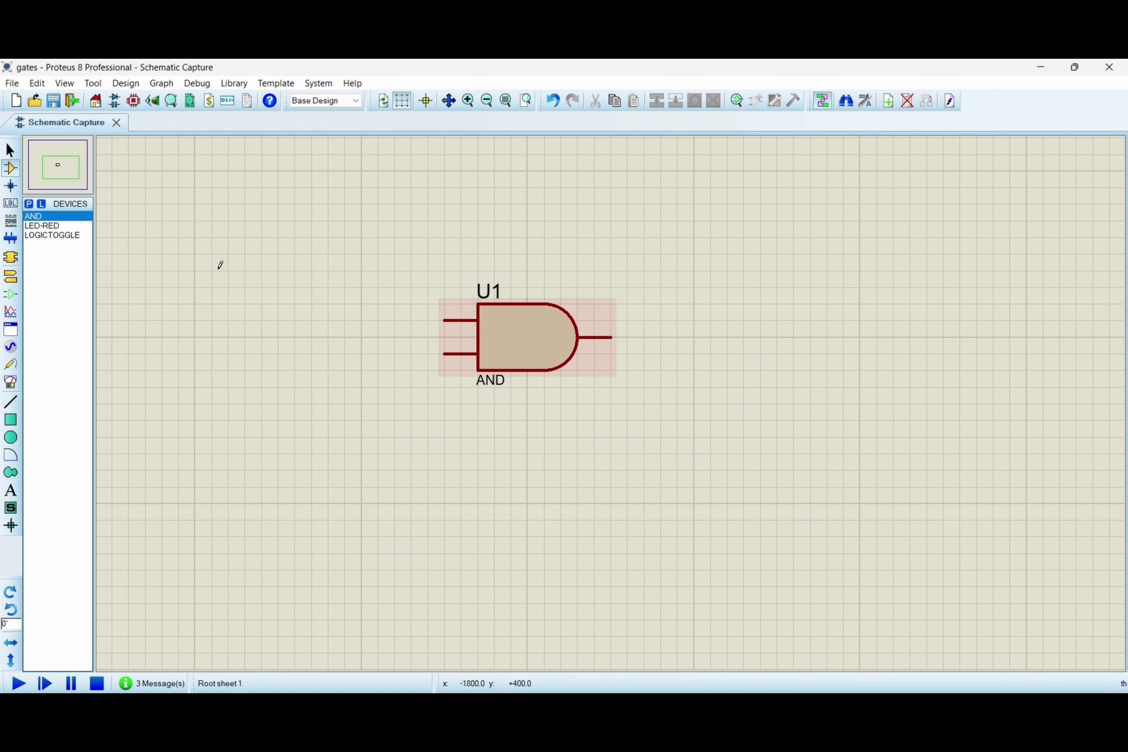
Place a LED-RED to the lower right of the AND gate
{"action": "left_click", "coordinate": [42, 226]}
{"action": "left_click", "coordinate": [644, 386]}
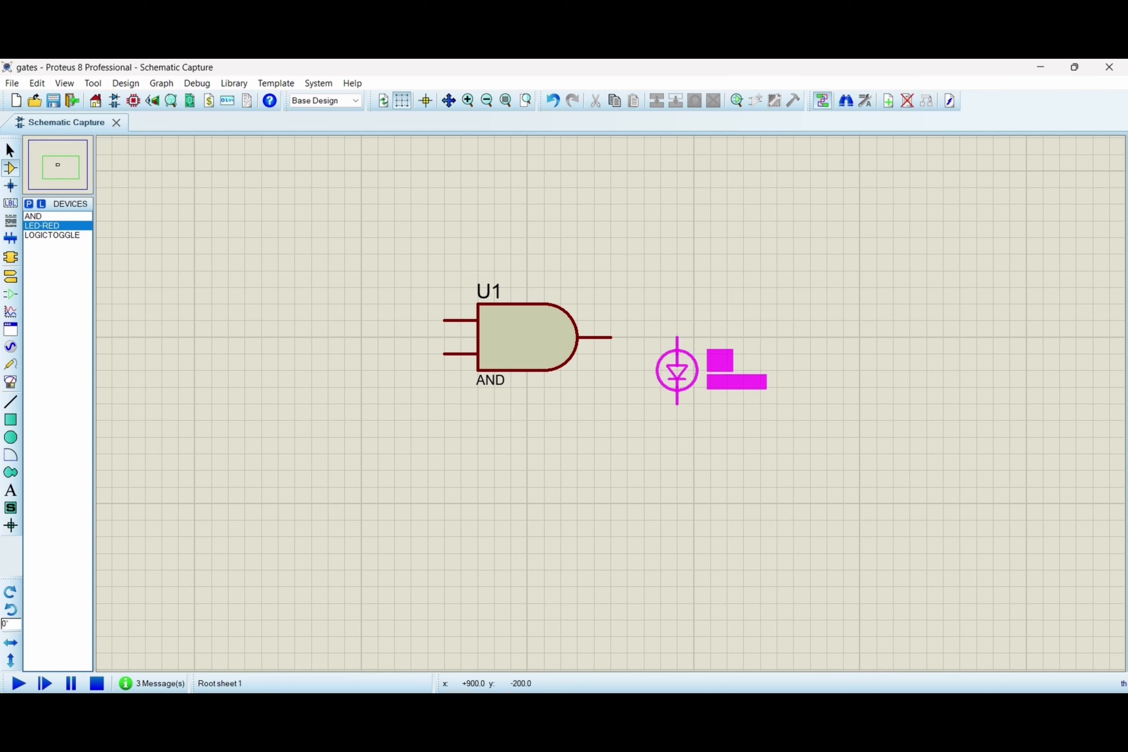
{"action": "left_click", "coordinate": [677, 370]}
Place two LOGICTOGGLE inputs, one above the other, left of the AND gate and wire each to a gate input
{"action": "left_click", "coordinate": [55, 235]}
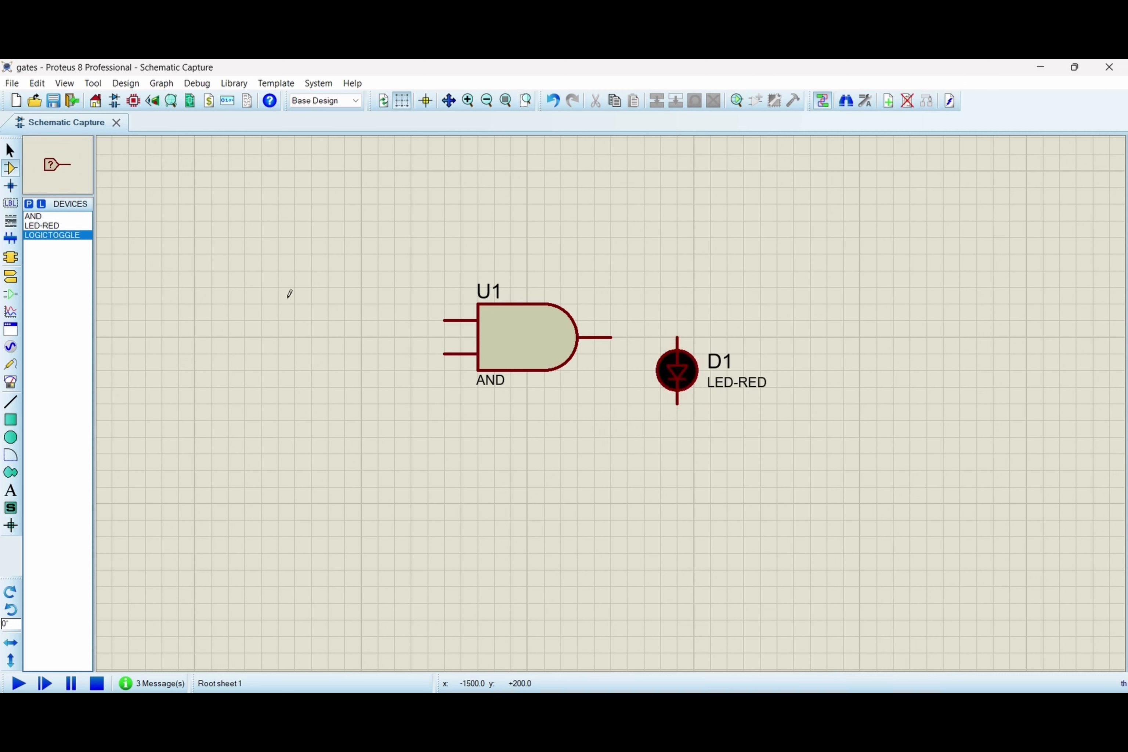
{"action": "left_click", "coordinate": [320, 320]}
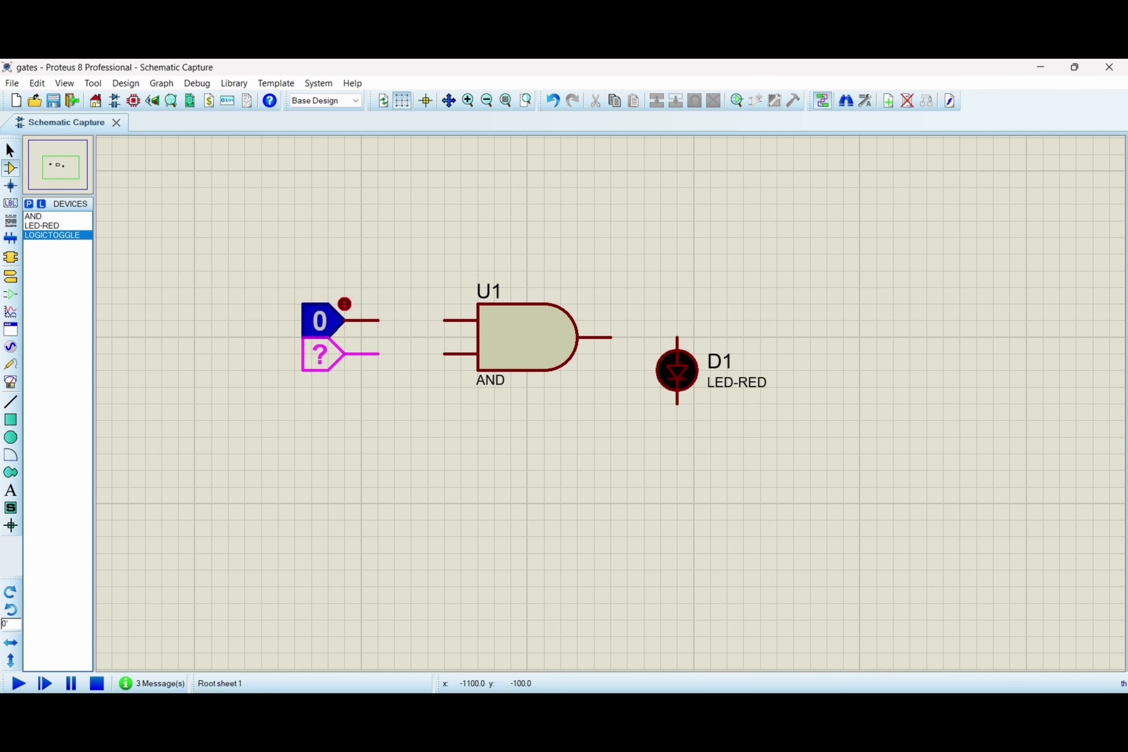
{"action": "left_click", "coordinate": [320, 354]}
{"action": "left_click", "coordinate": [378, 320]}
{"action": "left_click", "coordinate": [443, 320]}
{"action": "left_click", "coordinate": [379, 353]}
{"action": "left_click", "coordinate": [443, 353]}
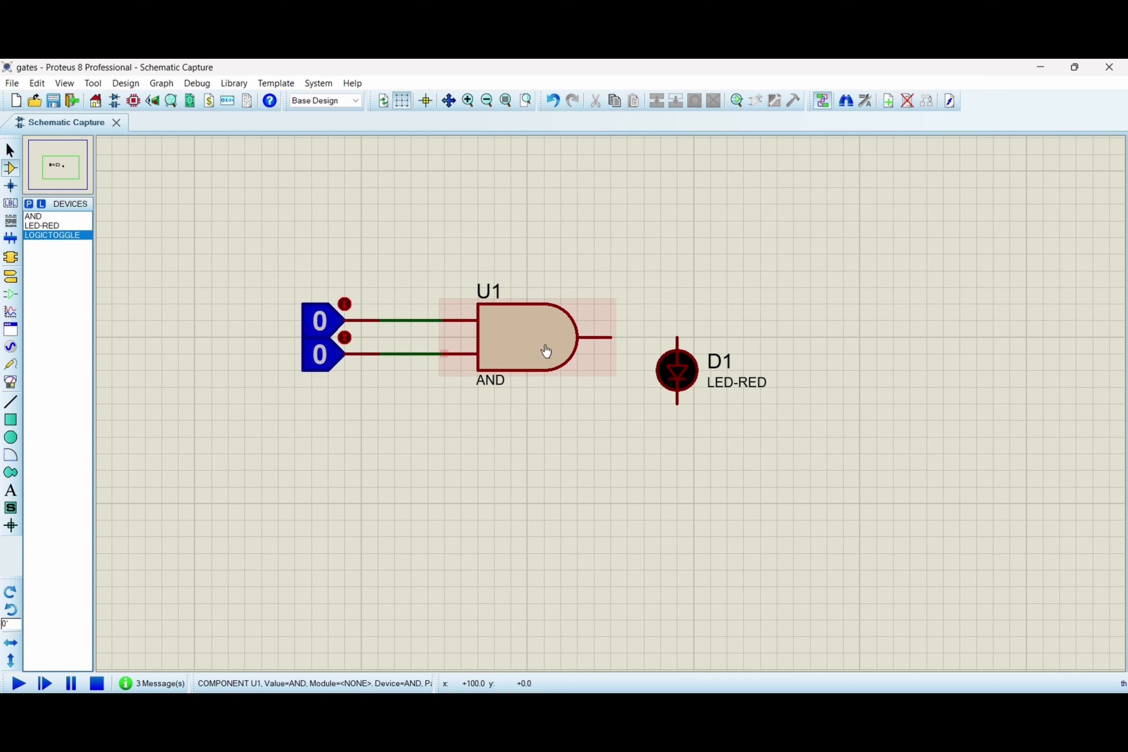
Wire the AND gate's output to the LED's anode and attach a GROUND terminal to its cathode
{"action": "left_click", "coordinate": [610, 337]}
{"action": "left_click", "coordinate": [677, 339]}
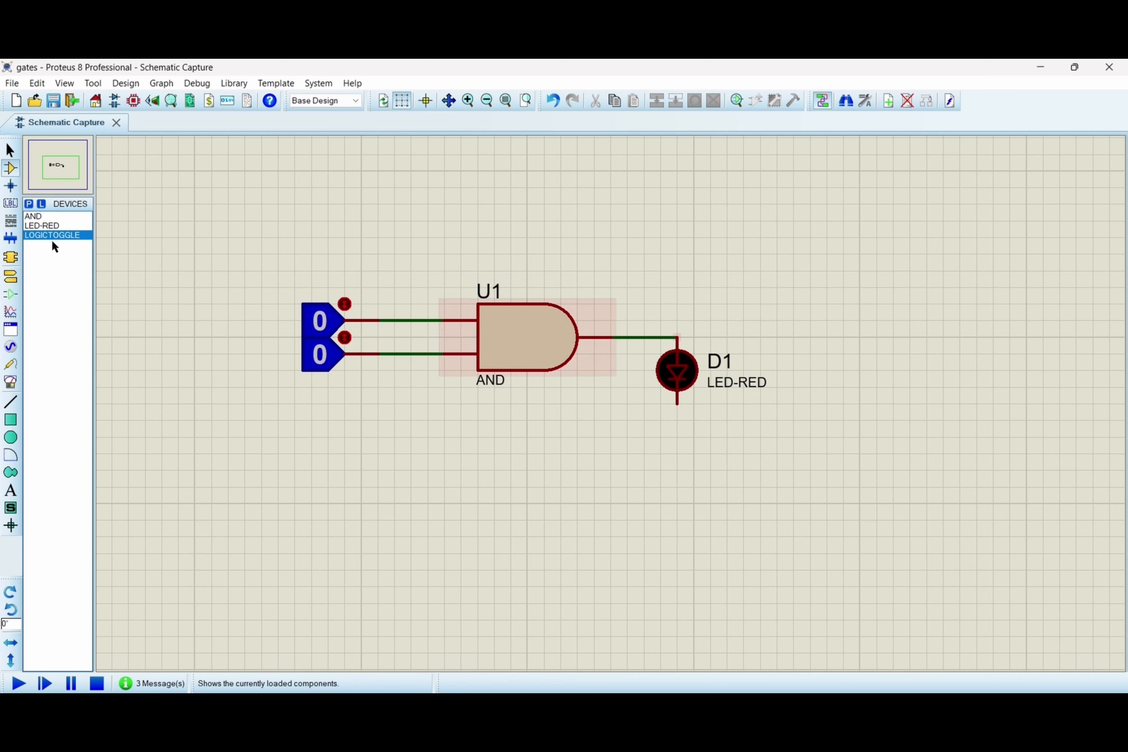
{"action": "left_click", "coordinate": [11, 257]}
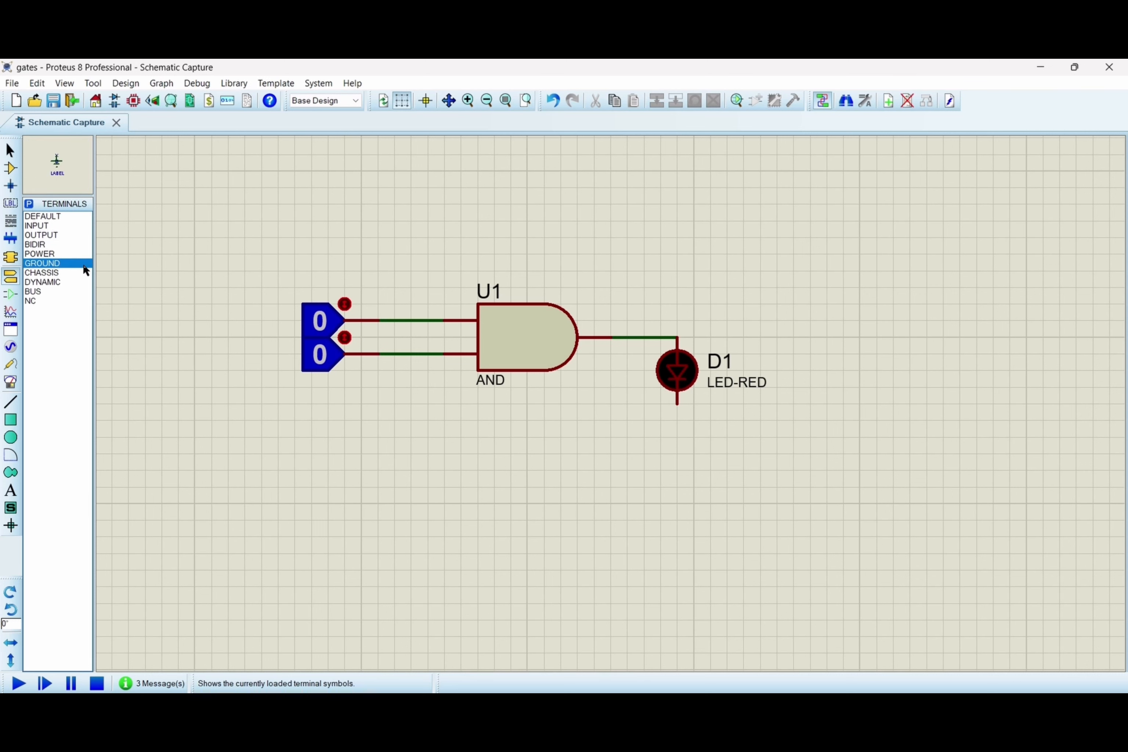
{"action": "left_click", "coordinate": [677, 437]}
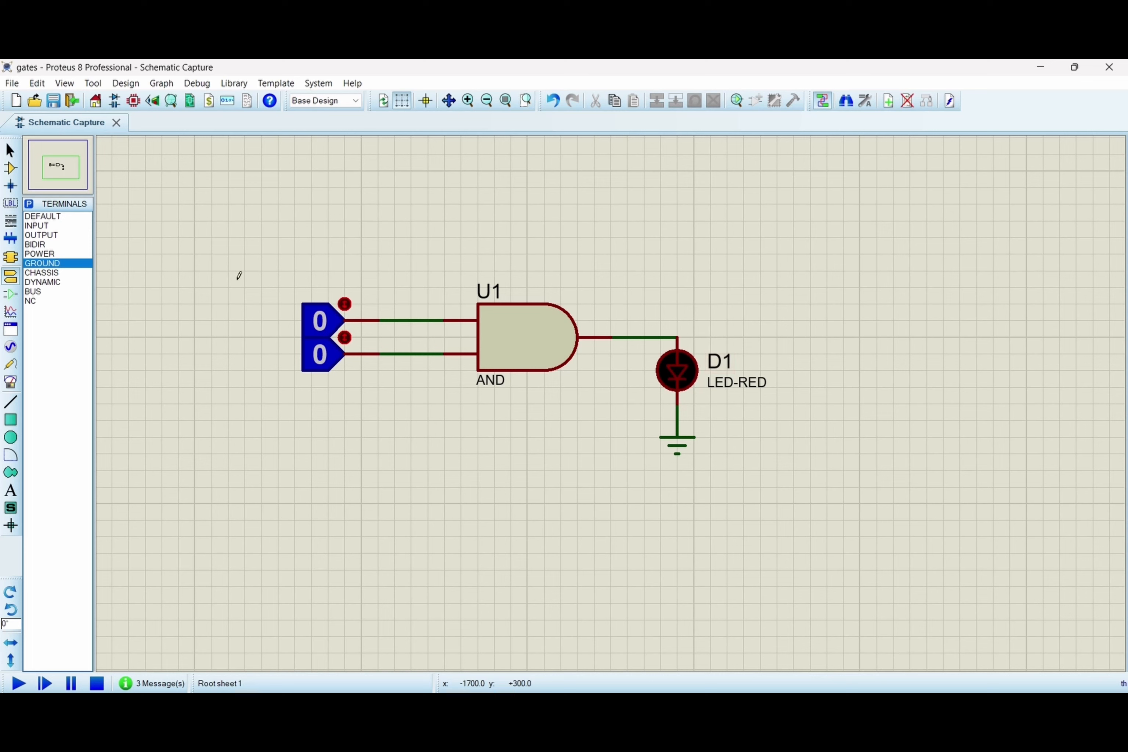
Run the simulation and toggle the AND gate's two inputs through all 0 and 1 combinations to check its truth table
{"action": "left_click", "coordinate": [18, 682]}
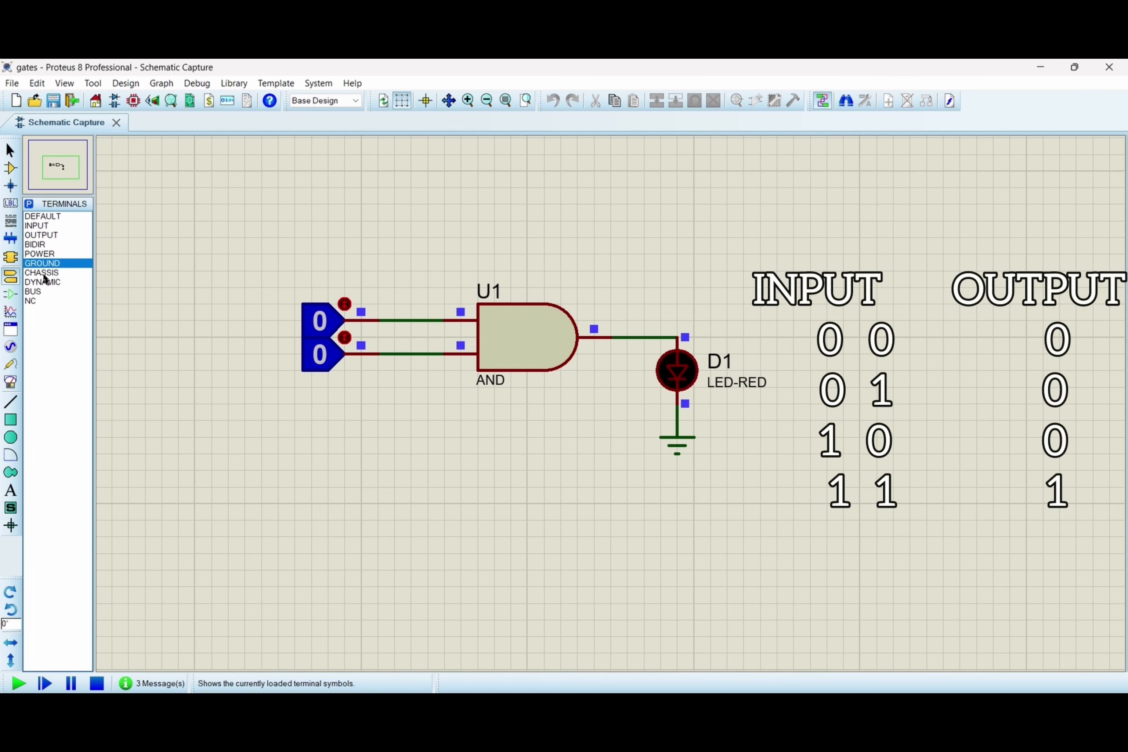
{"action": "left_click", "coordinate": [10, 167]}
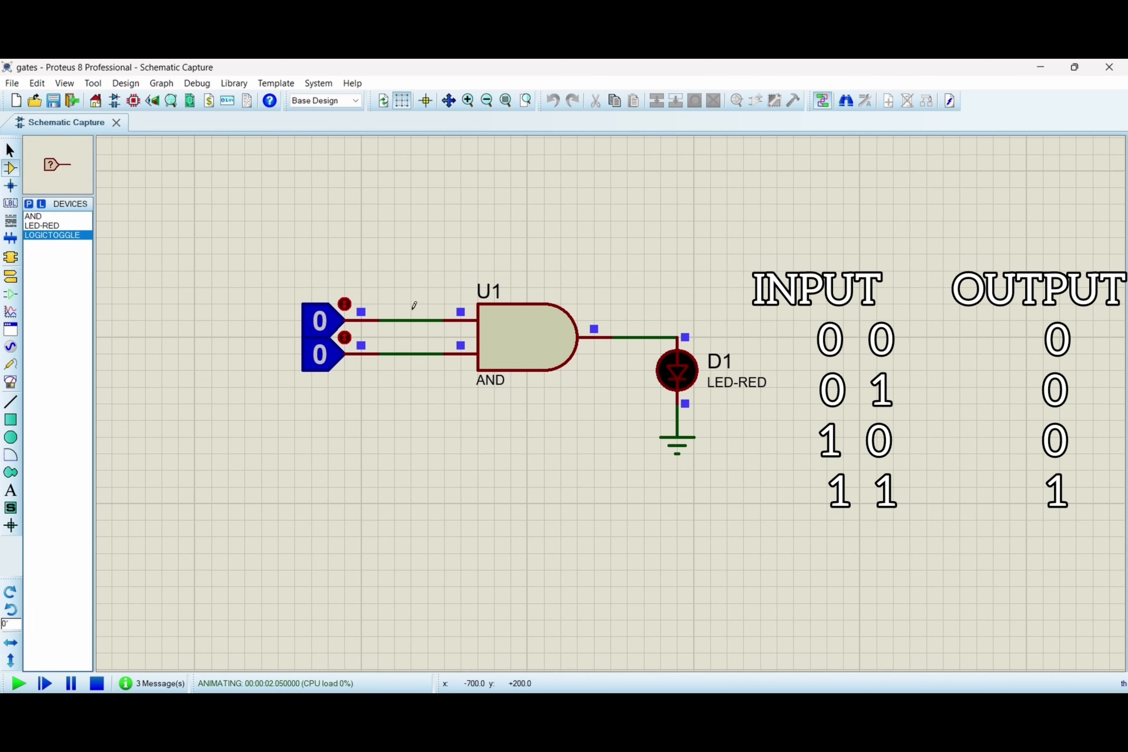
{"action": "left_click", "coordinate": [349, 300]}
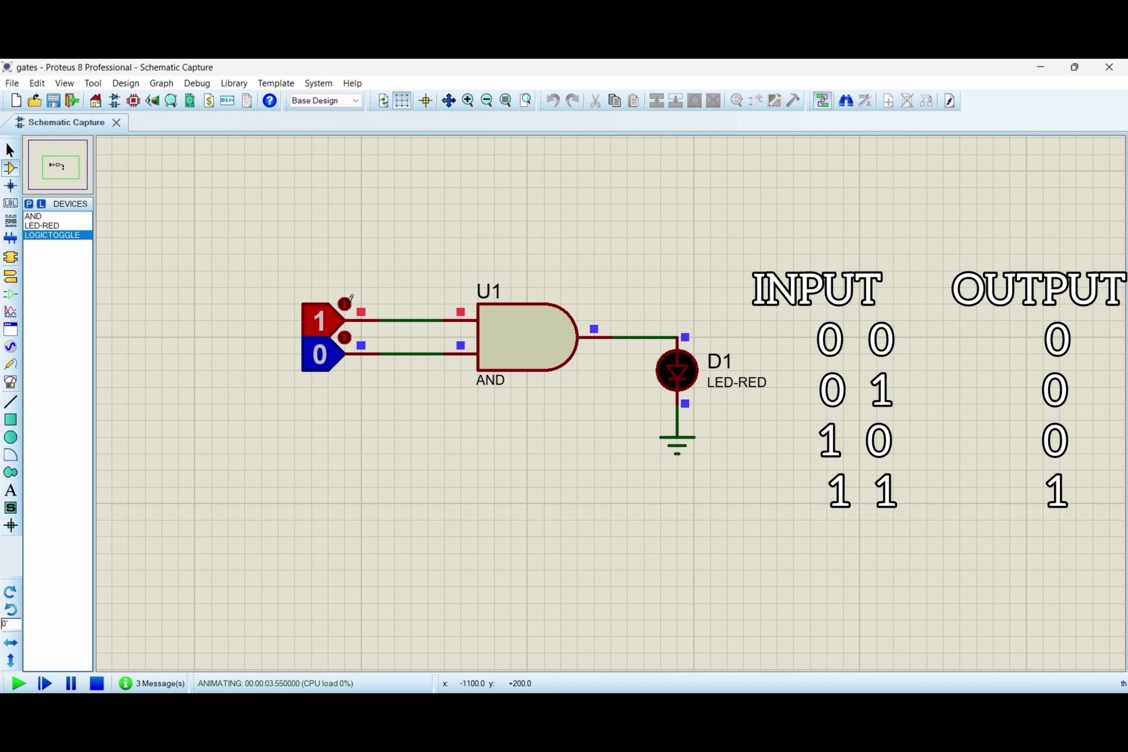
{"action": "left_click", "coordinate": [348, 301]}
{"action": "left_click", "coordinate": [345, 332]}
{"action": "left_click", "coordinate": [344, 330]}
{"action": "left_click", "coordinate": [345, 330]}
{"action": "left_click", "coordinate": [347, 297]}
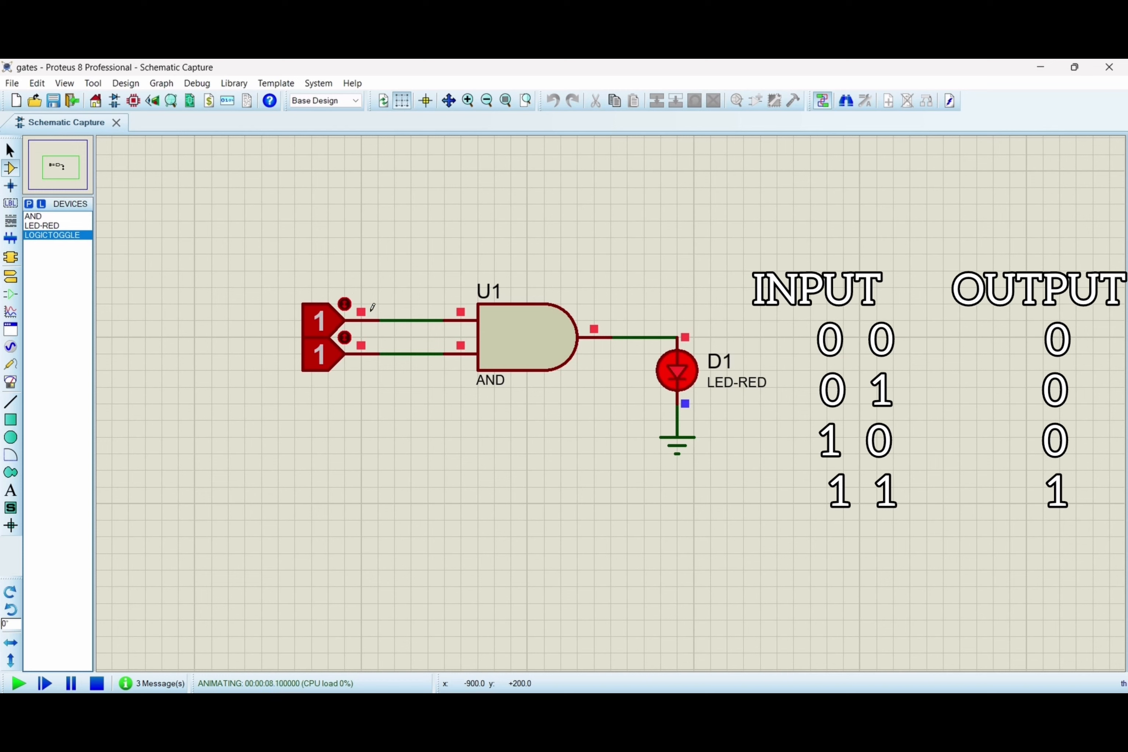
{"action": "left_click", "coordinate": [345, 332]}
{"action": "left_click", "coordinate": [347, 298]}
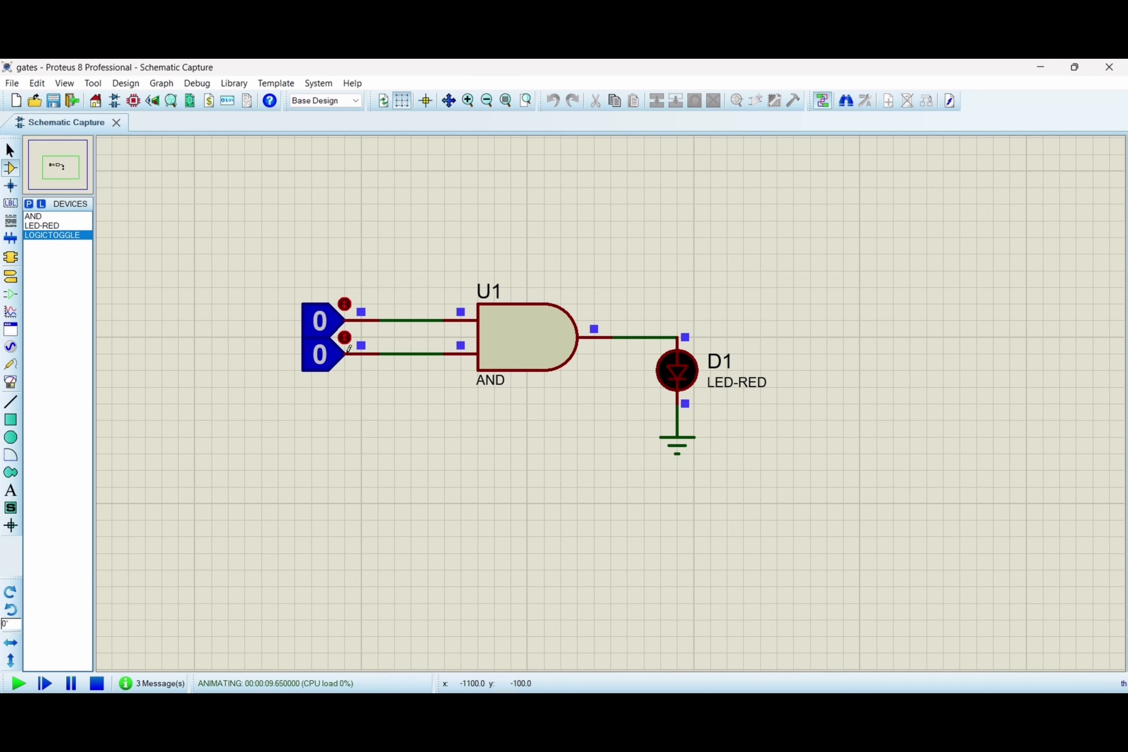
Clear the AND gate circuit and place an OR gate from the device library at the sheet's origin
{"action": "left_click_drag", "start_coordinate": [227, 203], "coordinate": [861, 514]}
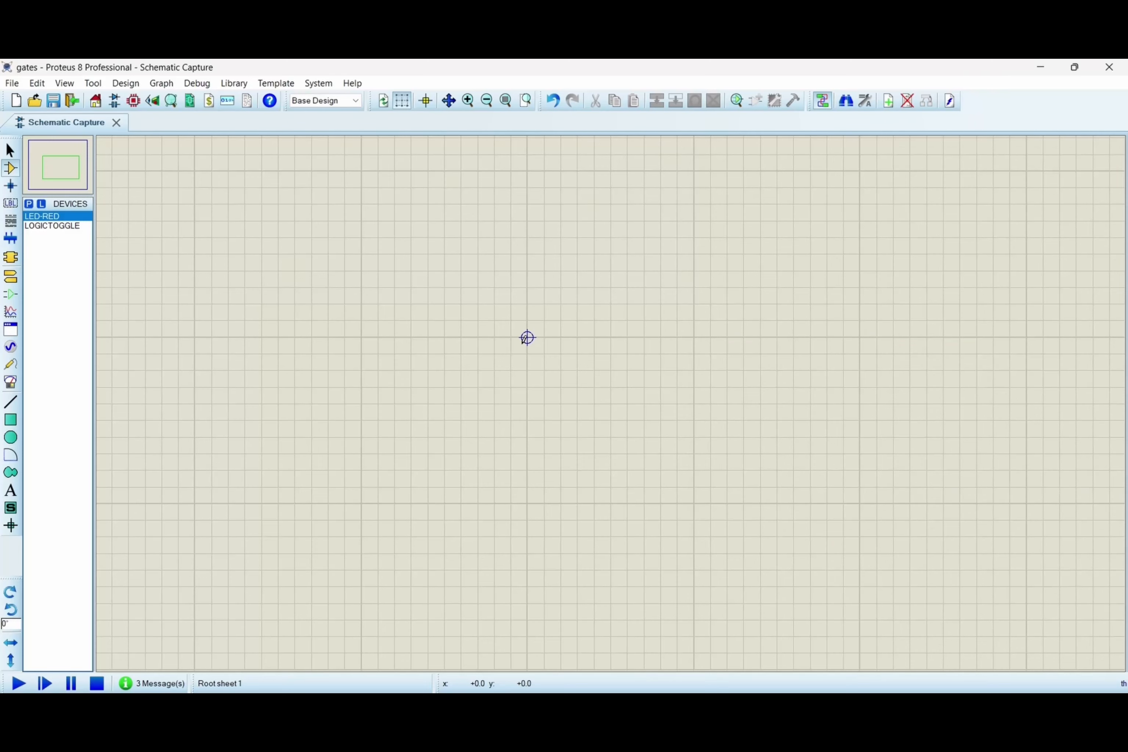
{"action": "left_click", "coordinate": [29, 204]}
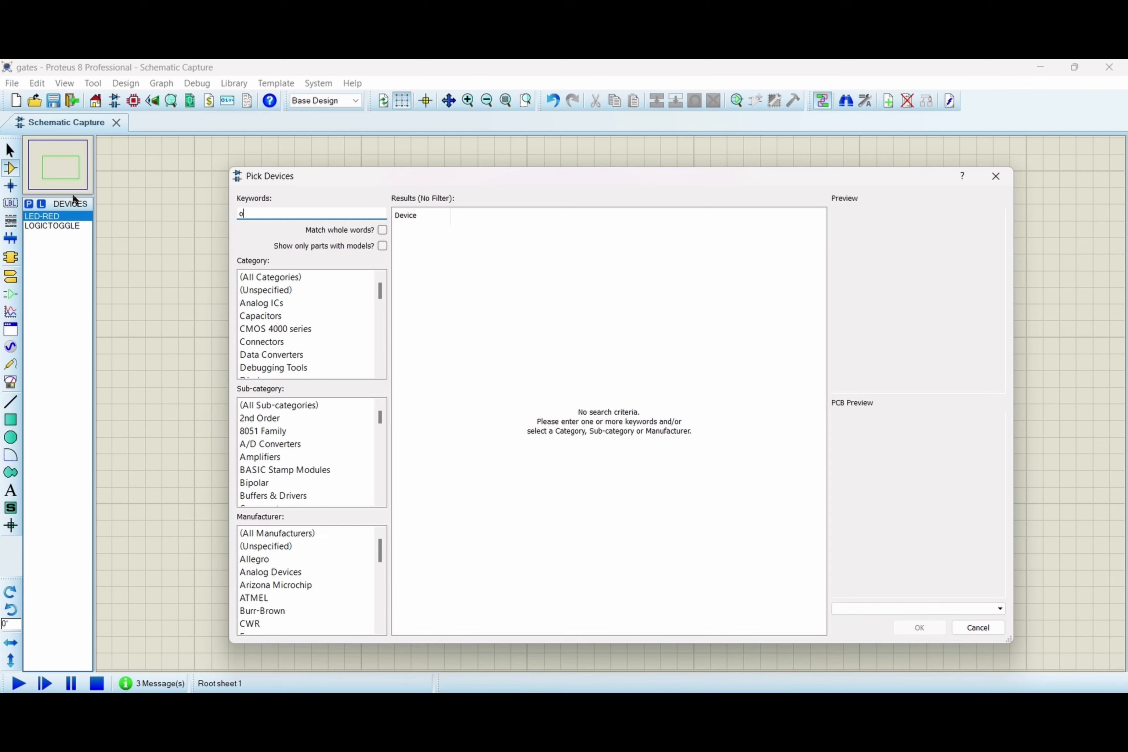
{"action": "key", "text": "Return"}
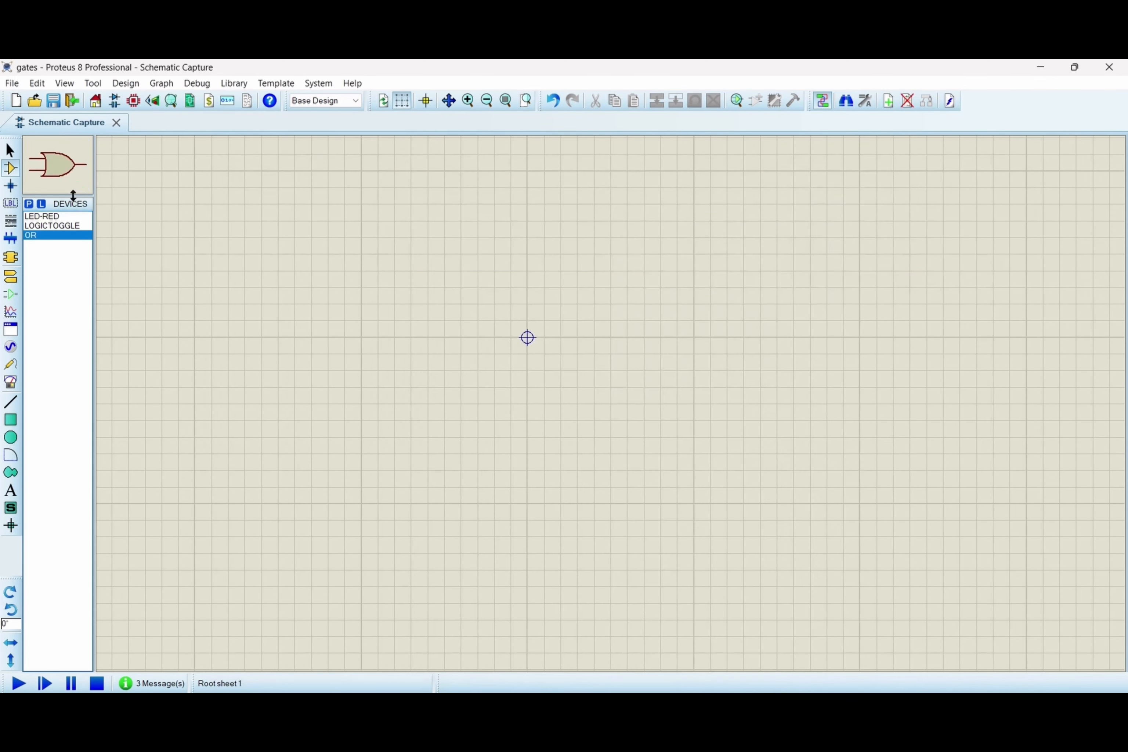
{"action": "left_click", "coordinate": [527, 337]}
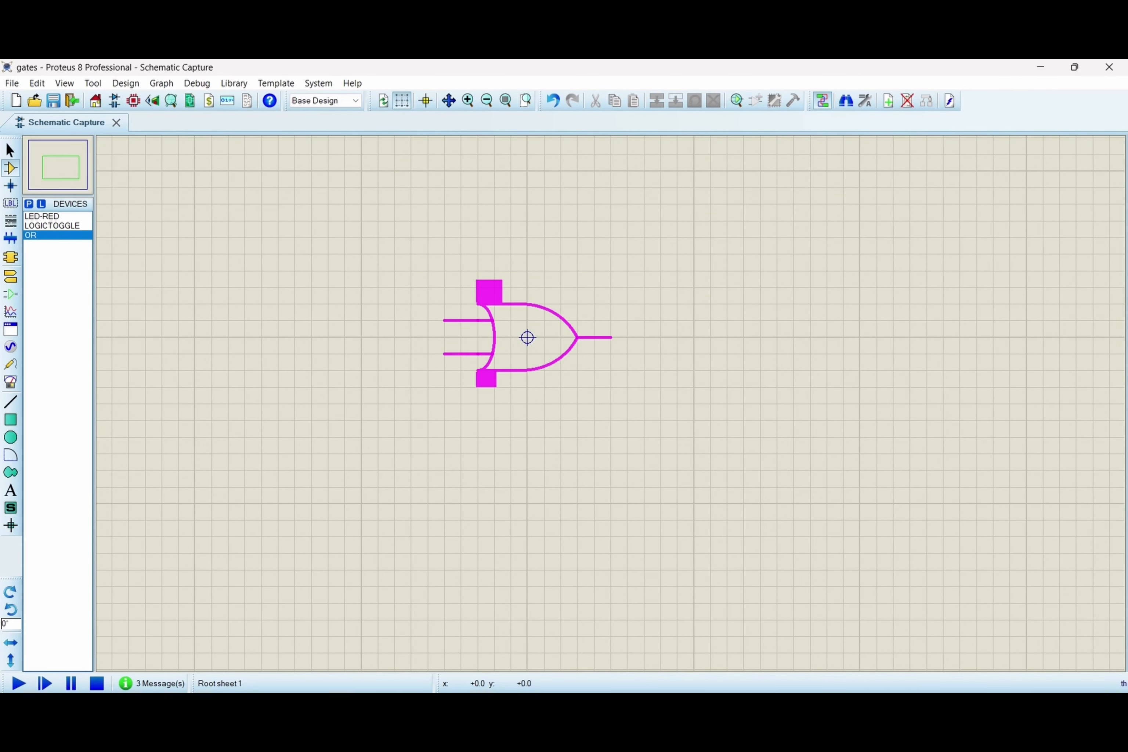
{"action": "left_click", "coordinate": [528, 337]}
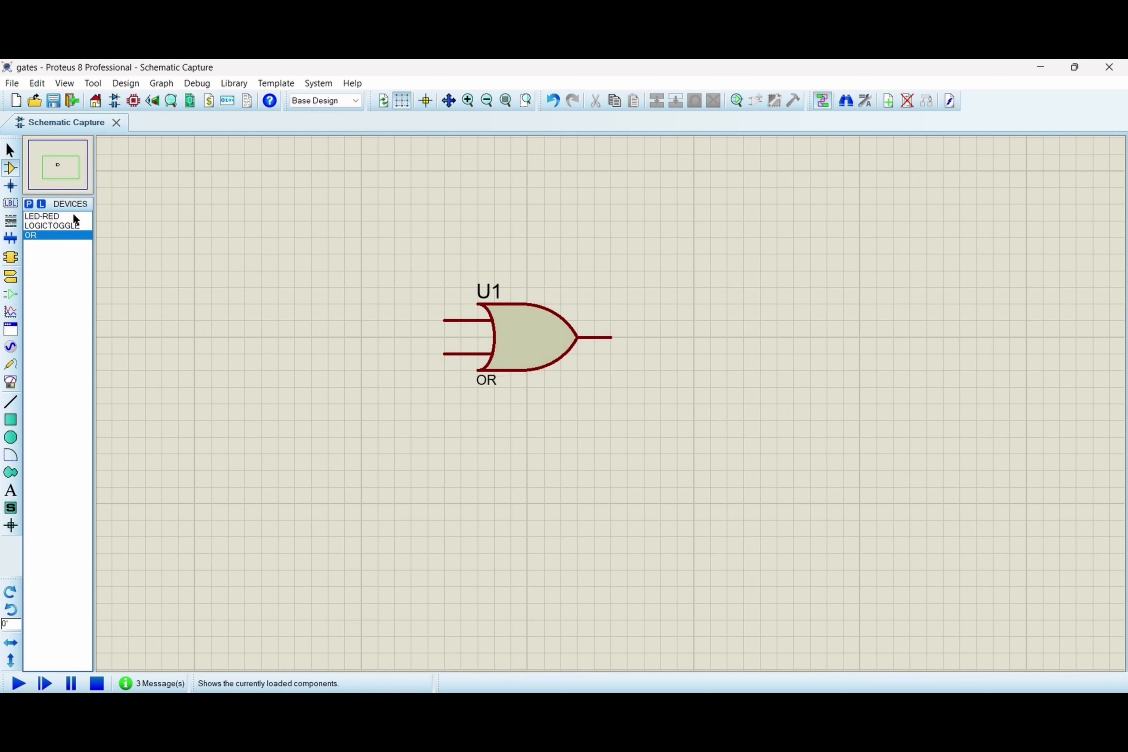
Place two LOGICTOGGLE inputs, one above the other, left of the OR gate and wire each to a gate input
{"action": "left_click", "coordinate": [80, 226]}
{"action": "left_click", "coordinate": [323, 322]}
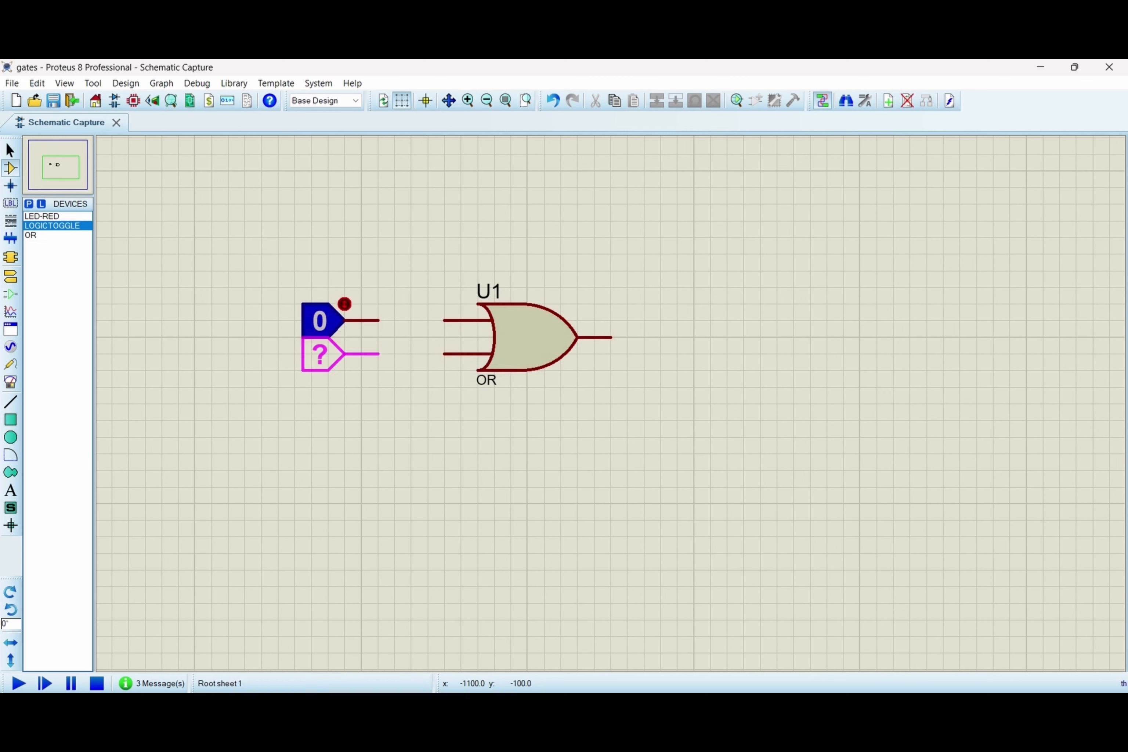
{"action": "left_click", "coordinate": [323, 354]}
{"action": "left_click", "coordinate": [379, 320]}
{"action": "left_click", "coordinate": [444, 320]}
{"action": "left_click", "coordinate": [378, 354]}
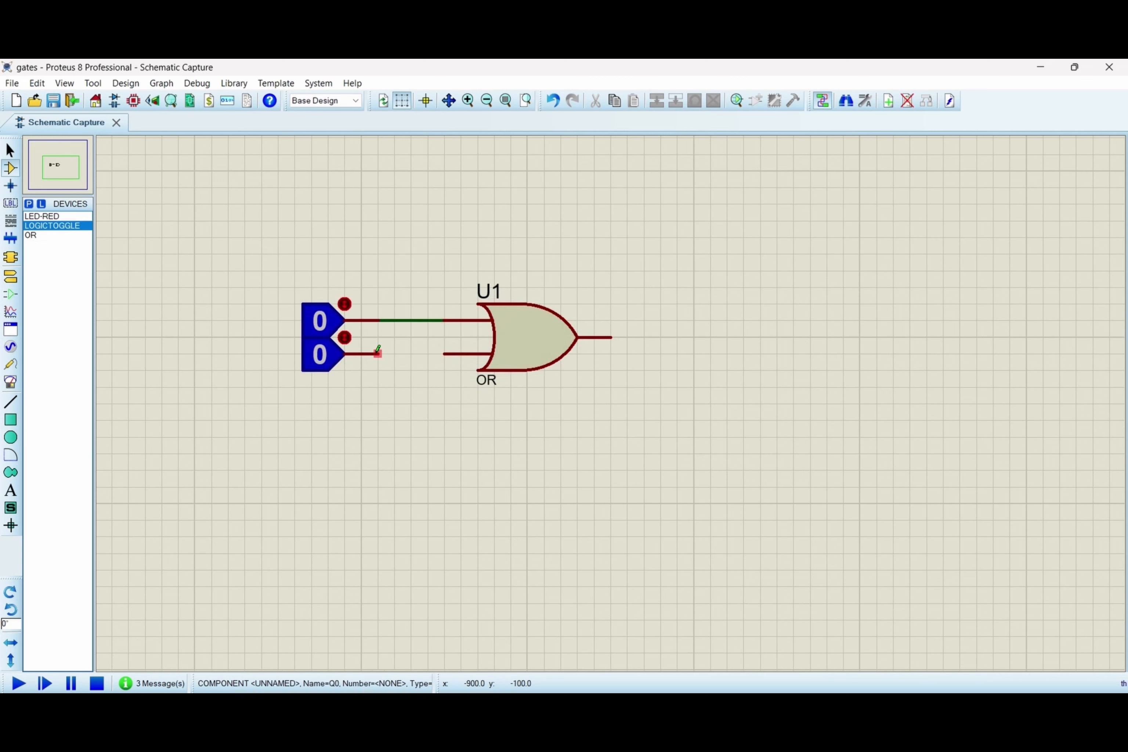
{"action": "left_click", "coordinate": [443, 354]}
Place a LED-RED beside the OR gate, wire the gate's output to its anode and attach a GROUND terminal to its cathode
{"action": "left_click", "coordinate": [68, 216]}
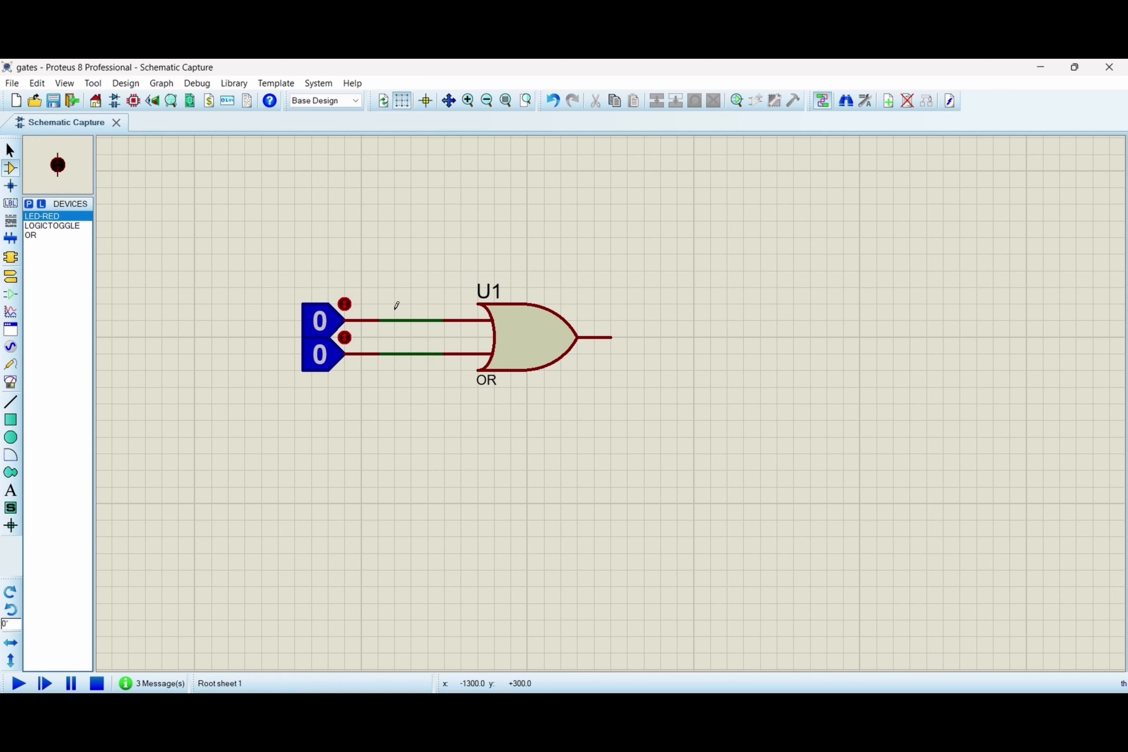
{"action": "left_click", "coordinate": [677, 370]}
{"action": "left_click", "coordinate": [676, 337]}
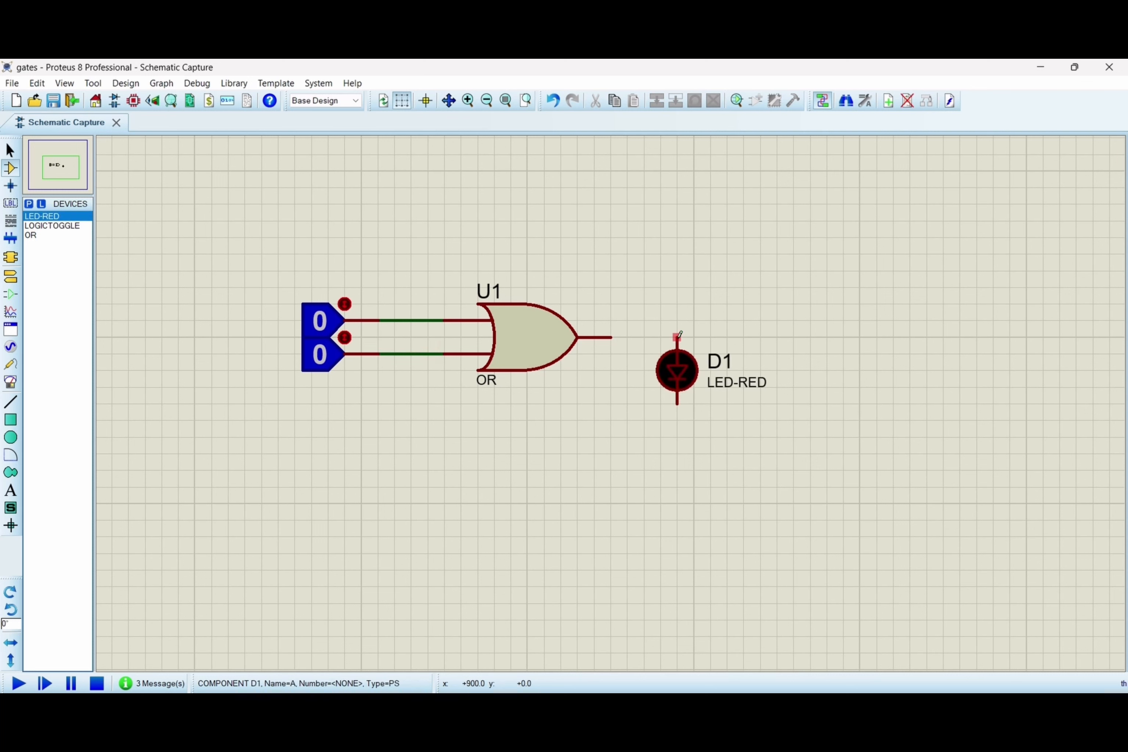
{"action": "left_click", "coordinate": [11, 277]}
{"action": "left_click", "coordinate": [42, 263]}
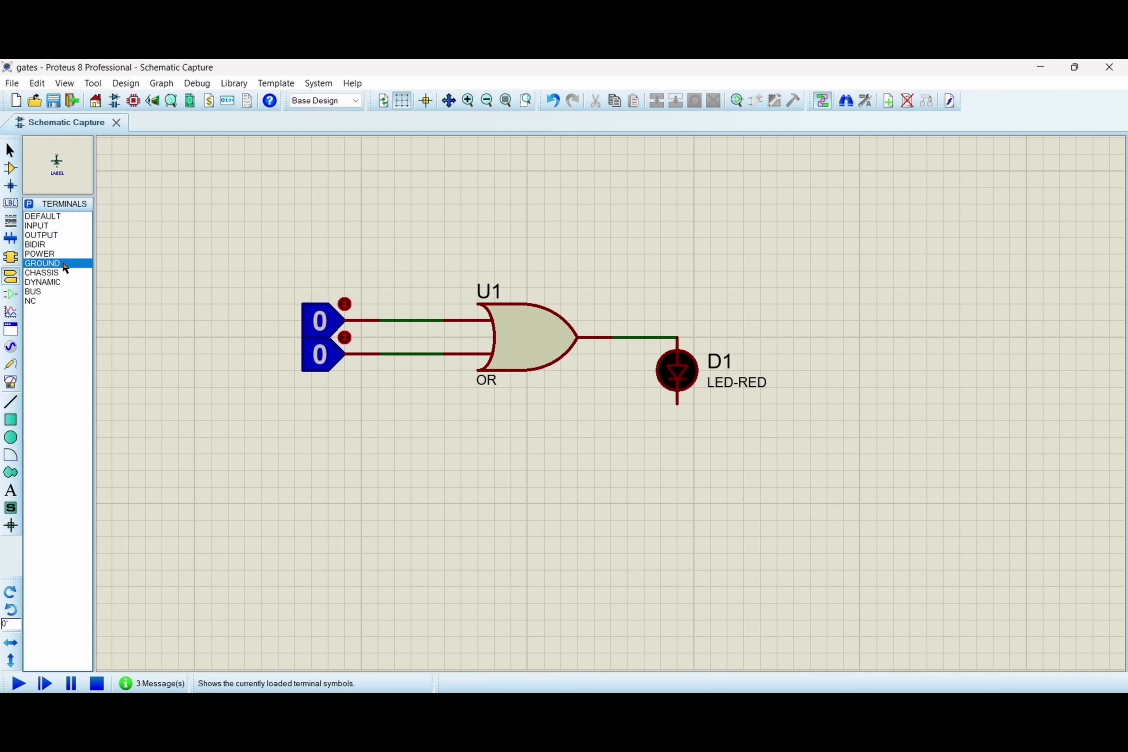
{"action": "left_click", "coordinate": [677, 422]}
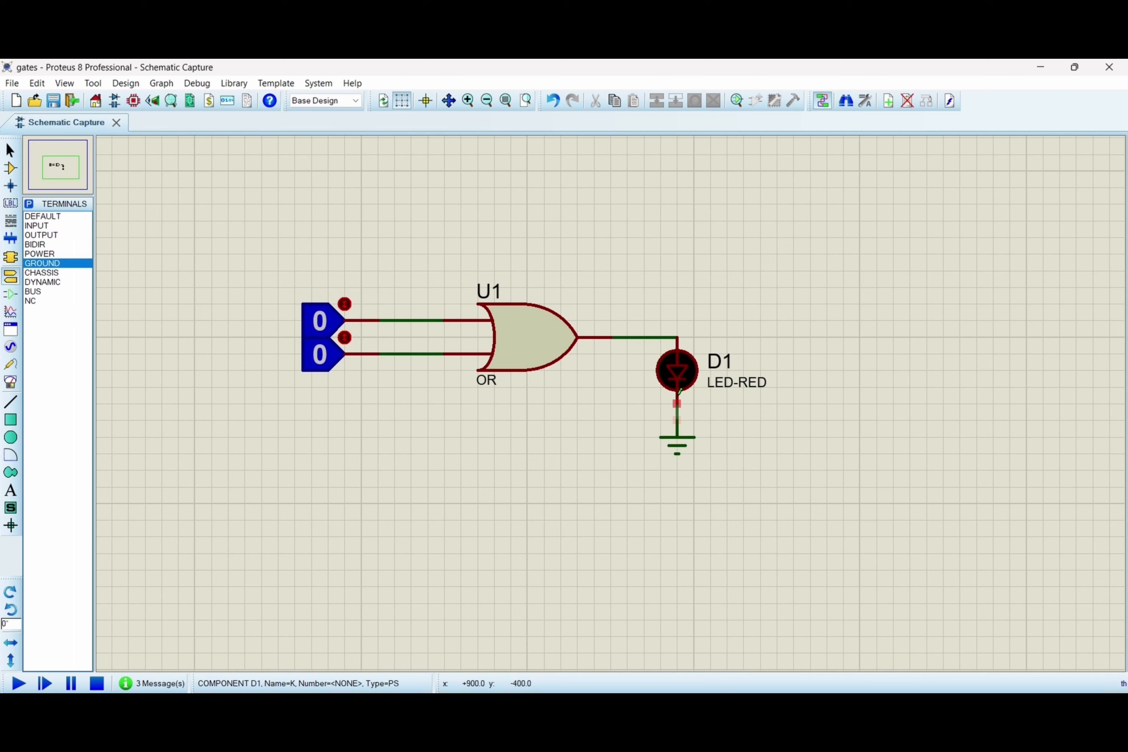
{"action": "left_click", "coordinate": [10, 168]}
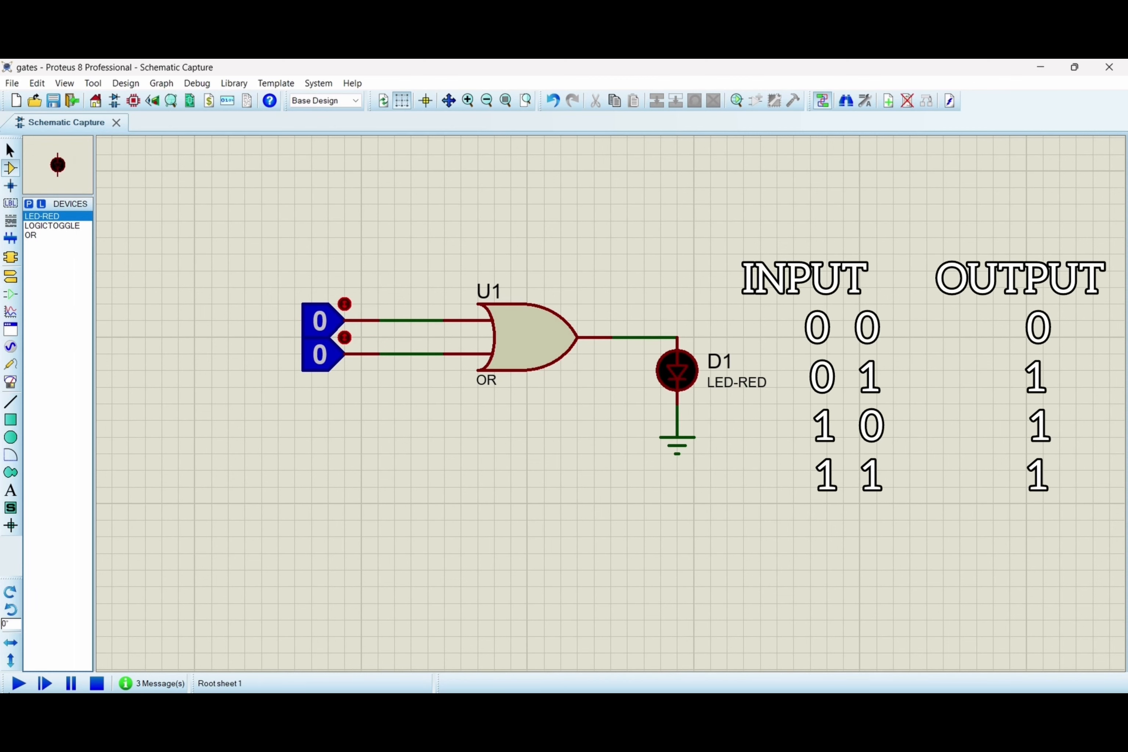
Simulate the OR gate circuit, switching the lower input to 1 and back to 0 before setting the upper input to 1
{"action": "left_click", "coordinate": [11, 683]}
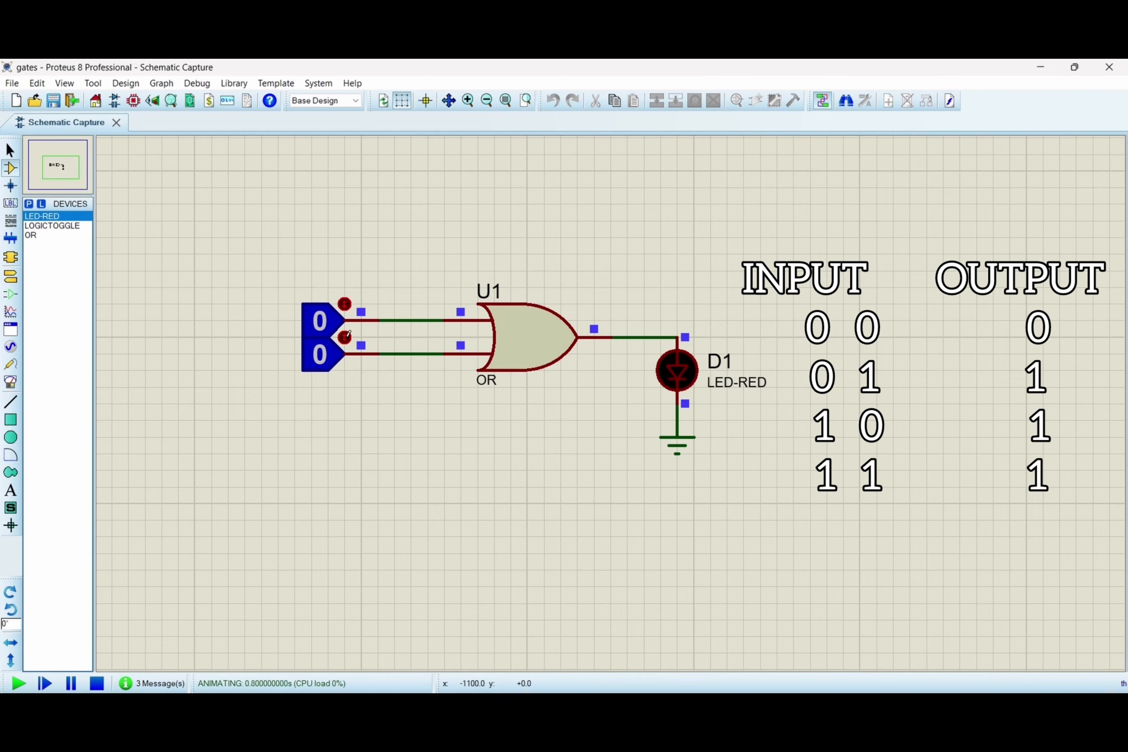
{"action": "left_click", "coordinate": [348, 333]}
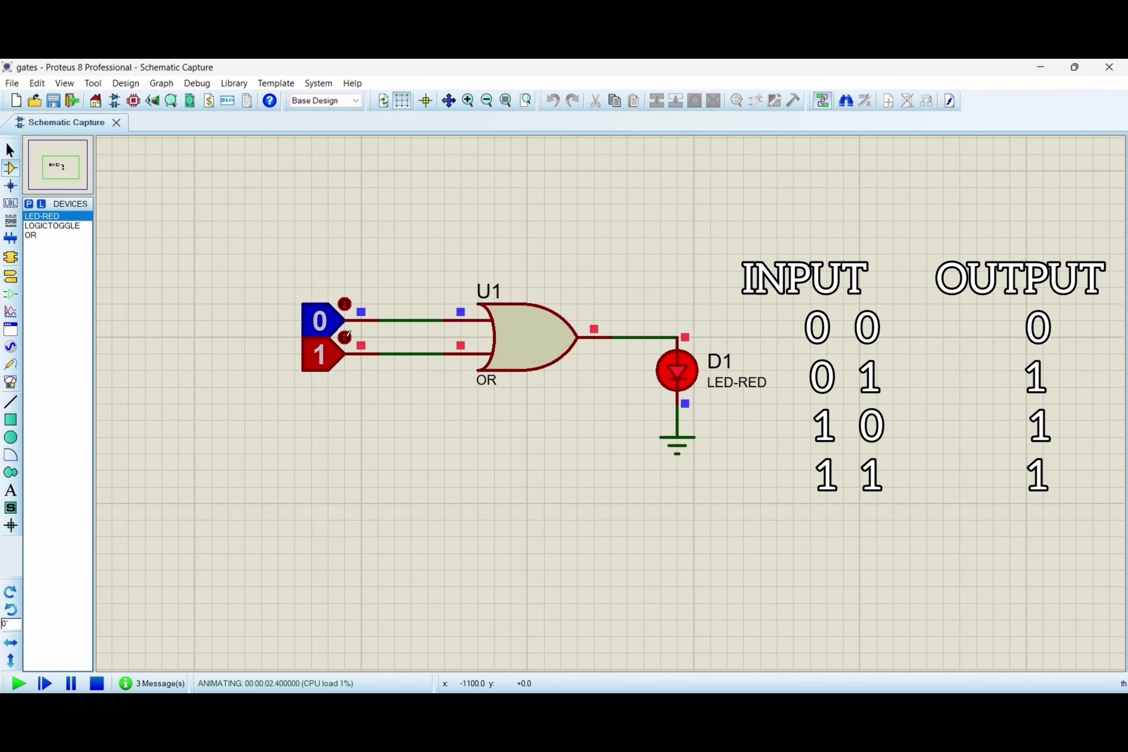
{"action": "left_click", "coordinate": [348, 333]}
{"action": "left_click", "coordinate": [346, 303]}
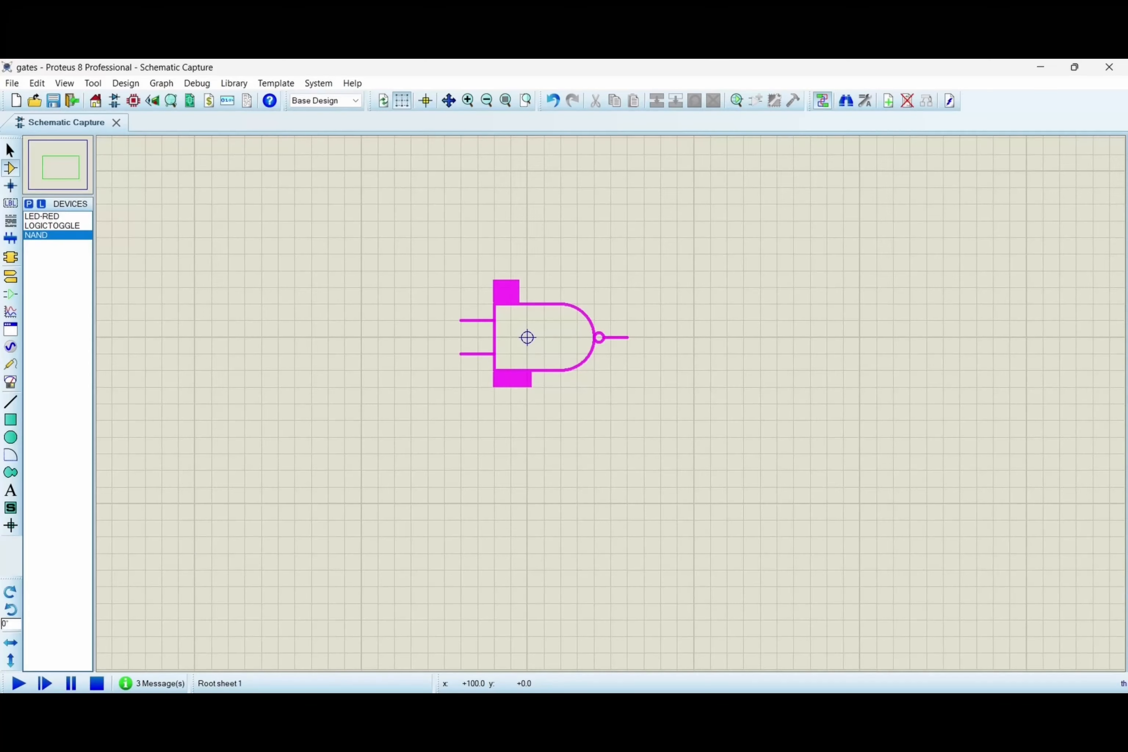
Place a NAND gate at the sheet's origin and wire two stacked LOGICTOGGLE inputs to its input pins
{"action": "left_click", "coordinate": [526, 335]}
{"action": "left_click", "coordinate": [68, 225]}
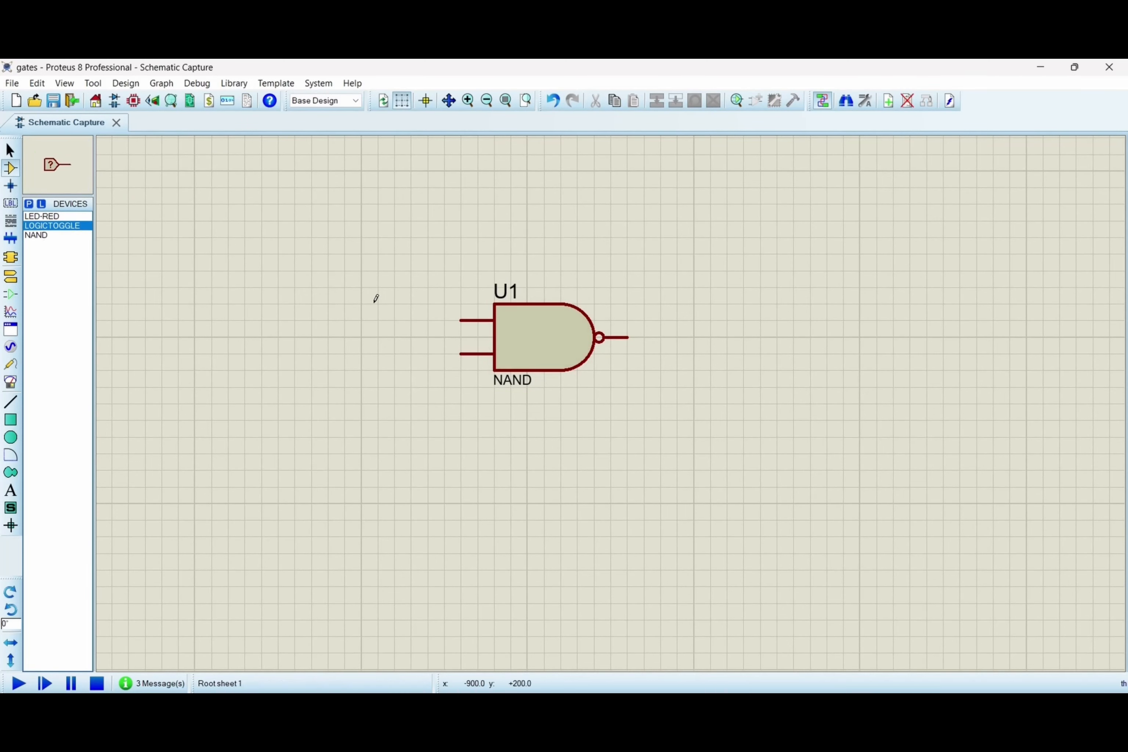
{"action": "left_click", "coordinate": [355, 320]}
{"action": "left_click", "coordinate": [354, 353]}
{"action": "left_click", "coordinate": [412, 320]}
{"action": "left_click", "coordinate": [460, 320]}
{"action": "left_click", "coordinate": [412, 353]}
{"action": "left_click", "coordinate": [460, 353]}
Place a LED-RED beside the NAND gate, wire the gate's output to its anode and attach a GROUND terminal to its cathode
{"action": "left_click", "coordinate": [42, 216]}
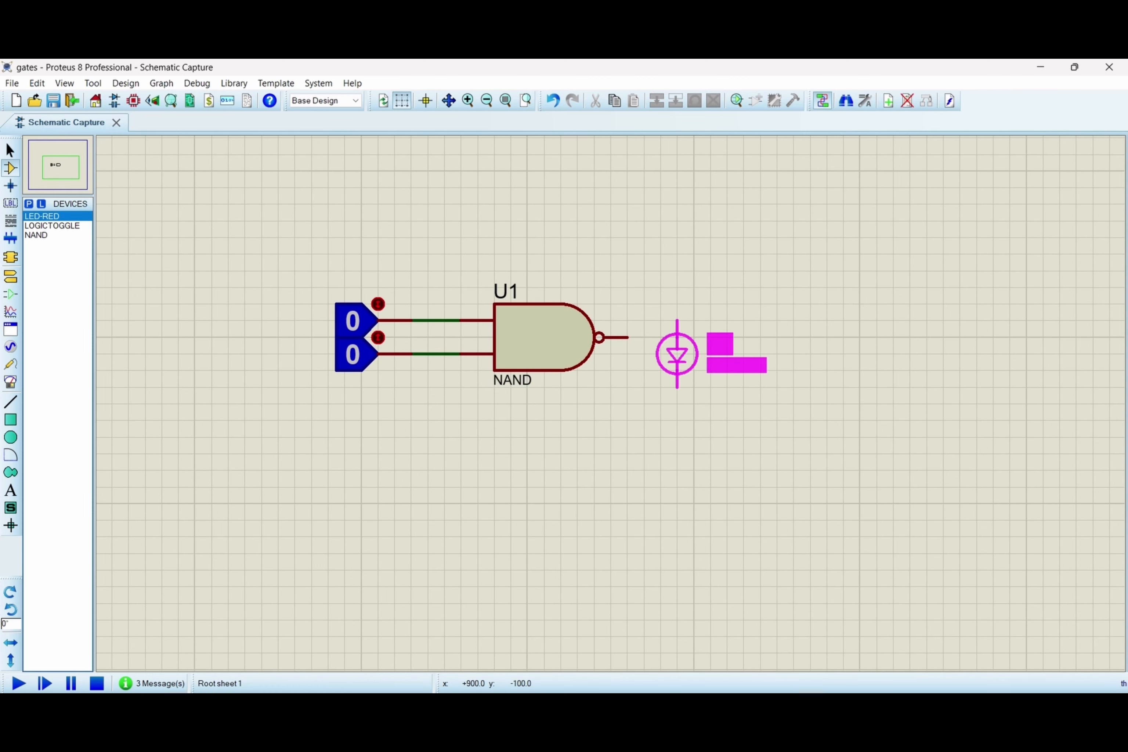
{"action": "left_click", "coordinate": [677, 371]}
{"action": "left_click", "coordinate": [628, 337]}
{"action": "left_click", "coordinate": [676, 337]}
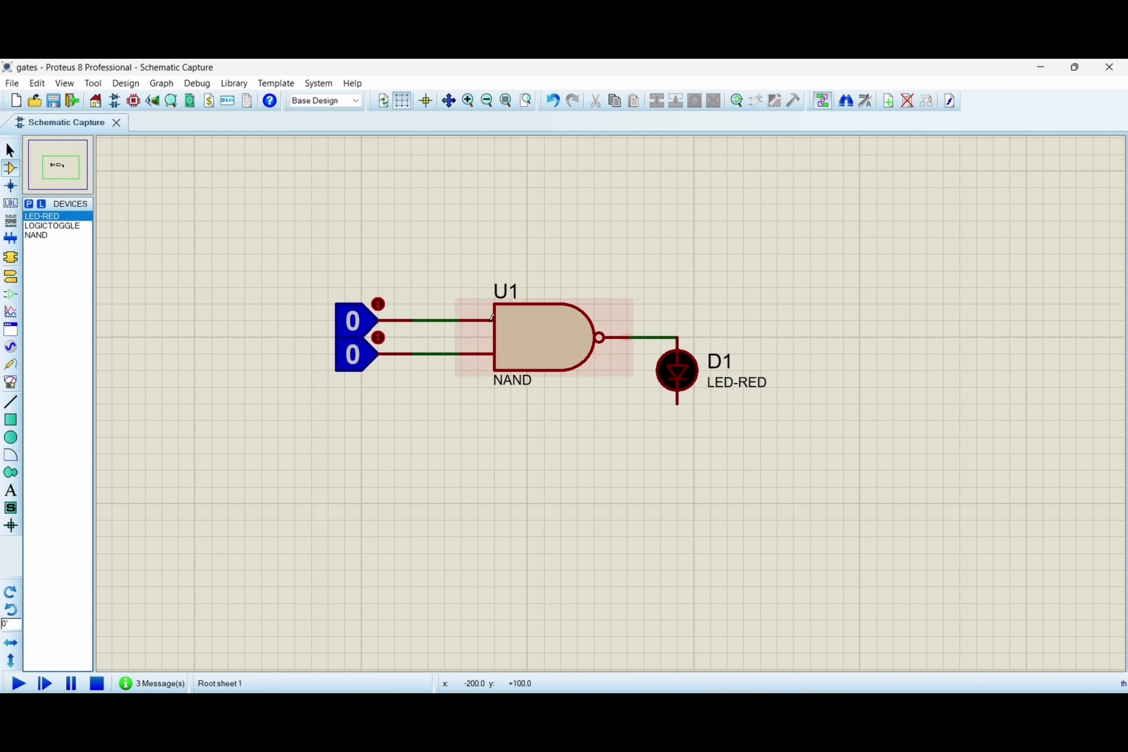
{"action": "left_click", "coordinate": [10, 276]}
{"action": "left_click", "coordinate": [43, 263]}
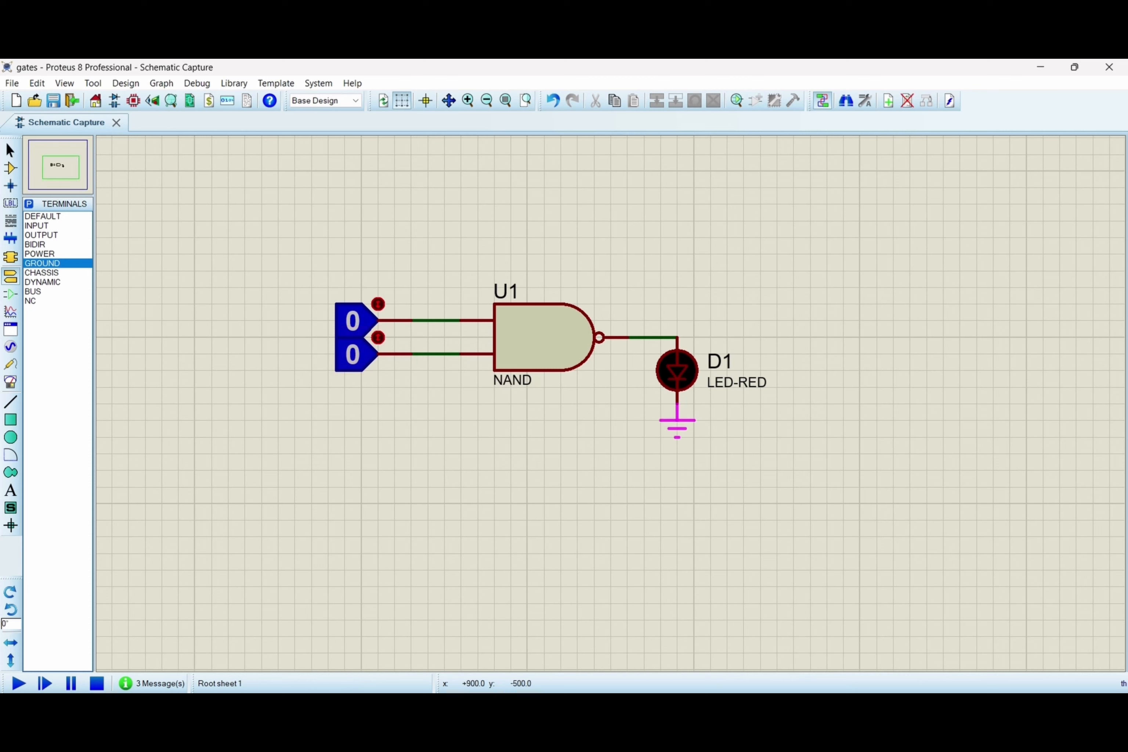
{"action": "left_click", "coordinate": [677, 408]}
{"action": "left_click", "coordinate": [11, 168]}
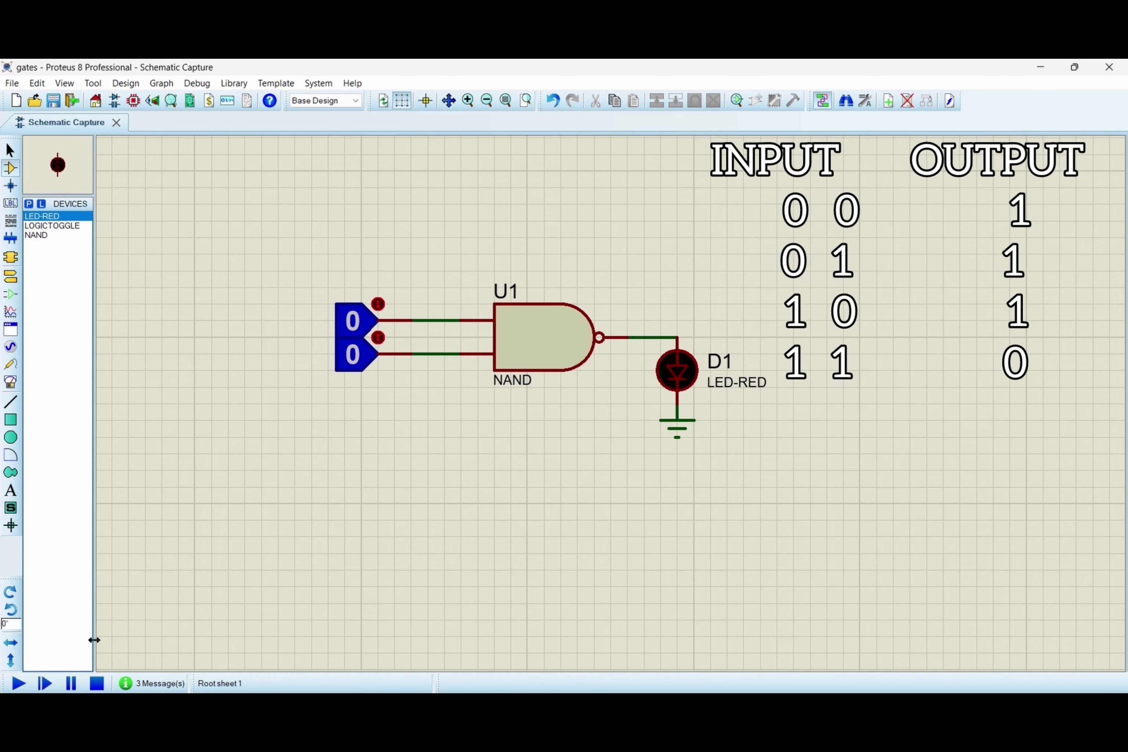
Simulate the NAND gate circuit with input combinations 0 0, 1 0, 0 1 and 1 1, and stop the simulation
{"action": "left_click", "coordinate": [18, 682]}
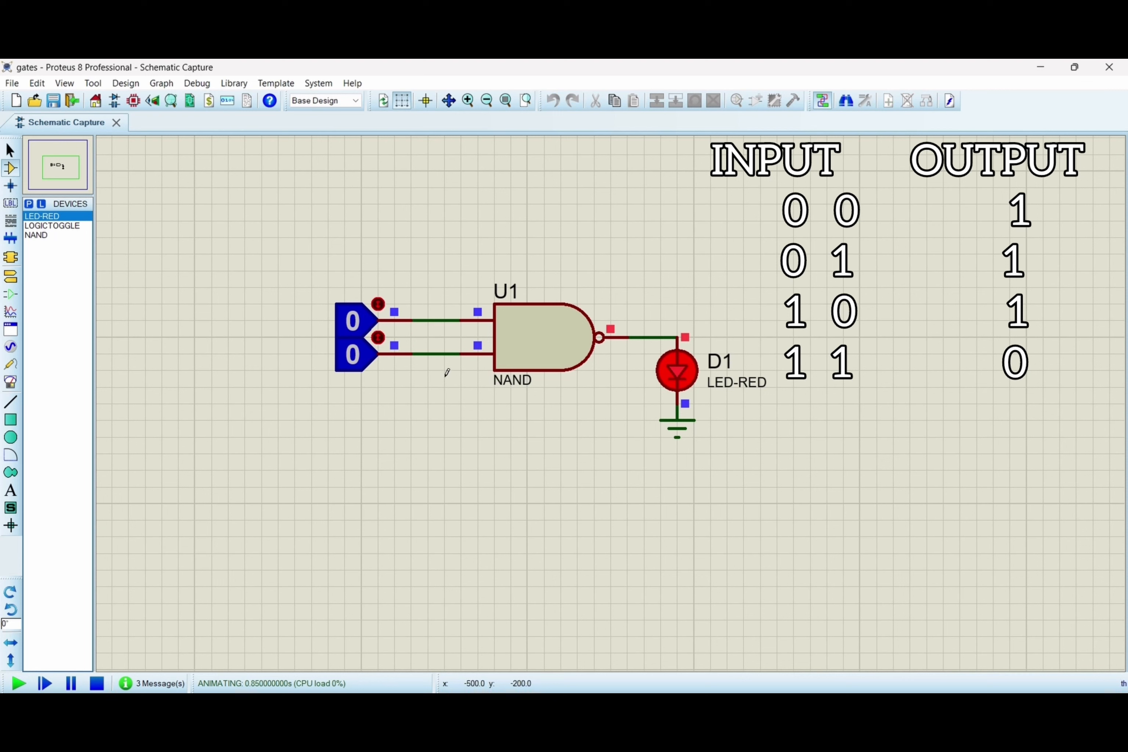
{"action": "left_click", "coordinate": [378, 303]}
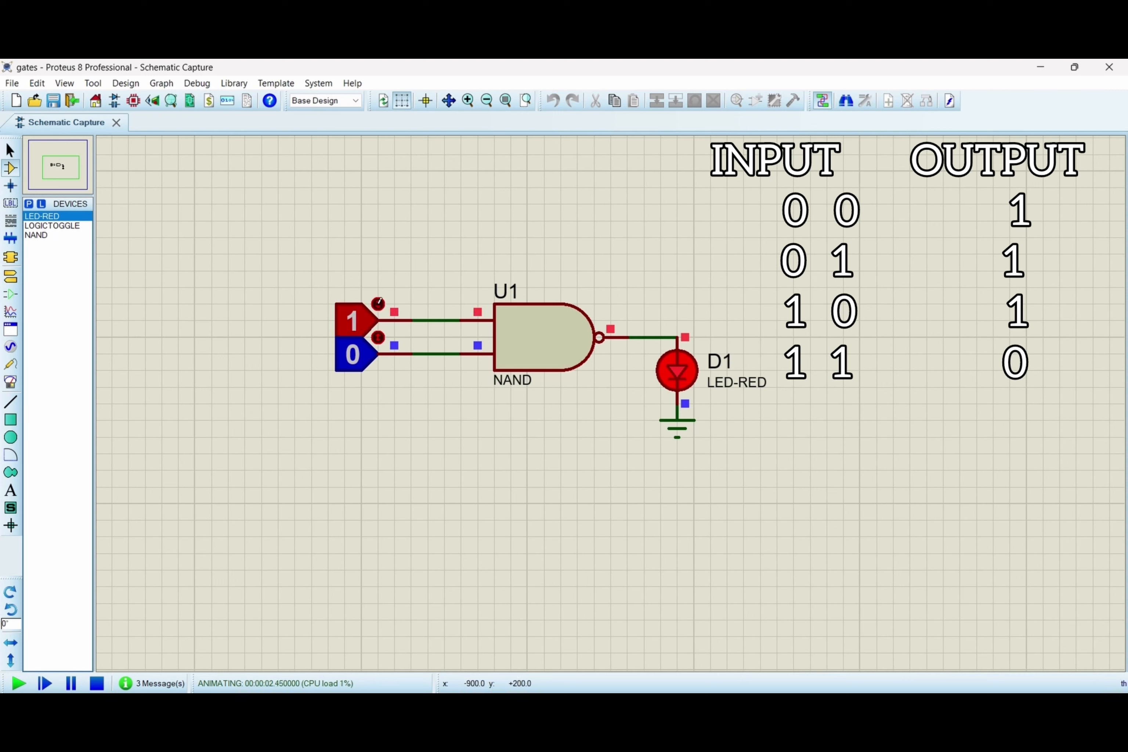
{"action": "left_click", "coordinate": [378, 304]}
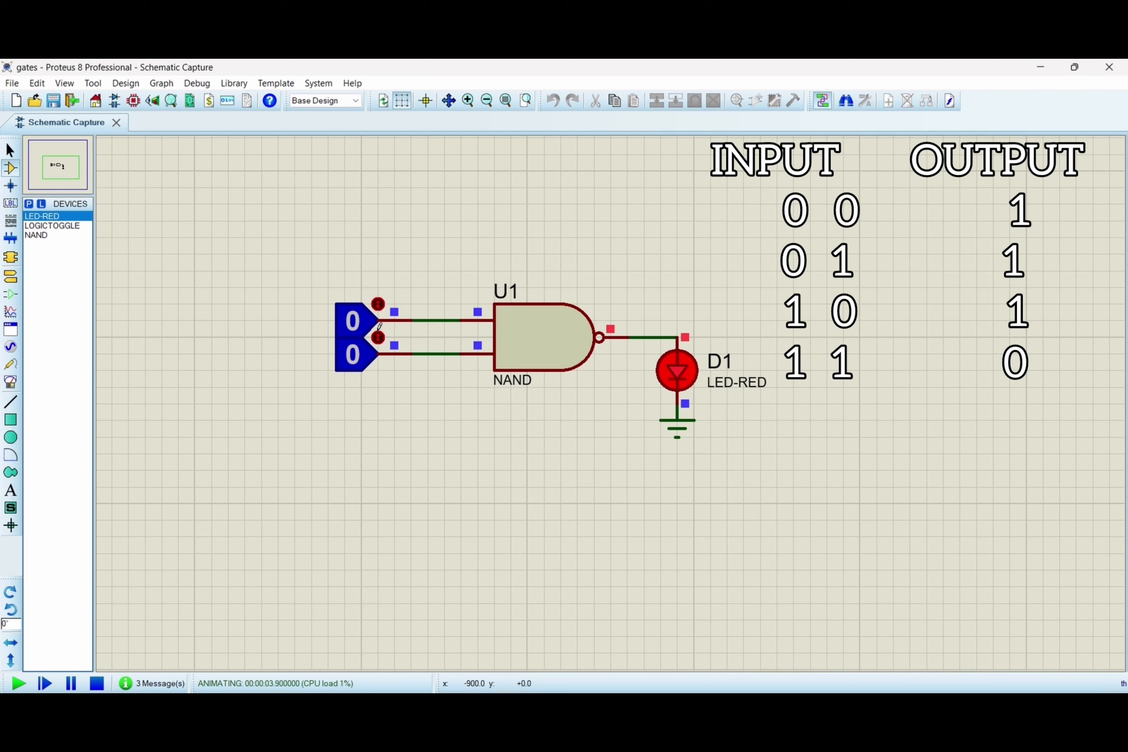
{"action": "left_click", "coordinate": [378, 337]}
{"action": "left_click", "coordinate": [378, 303]}
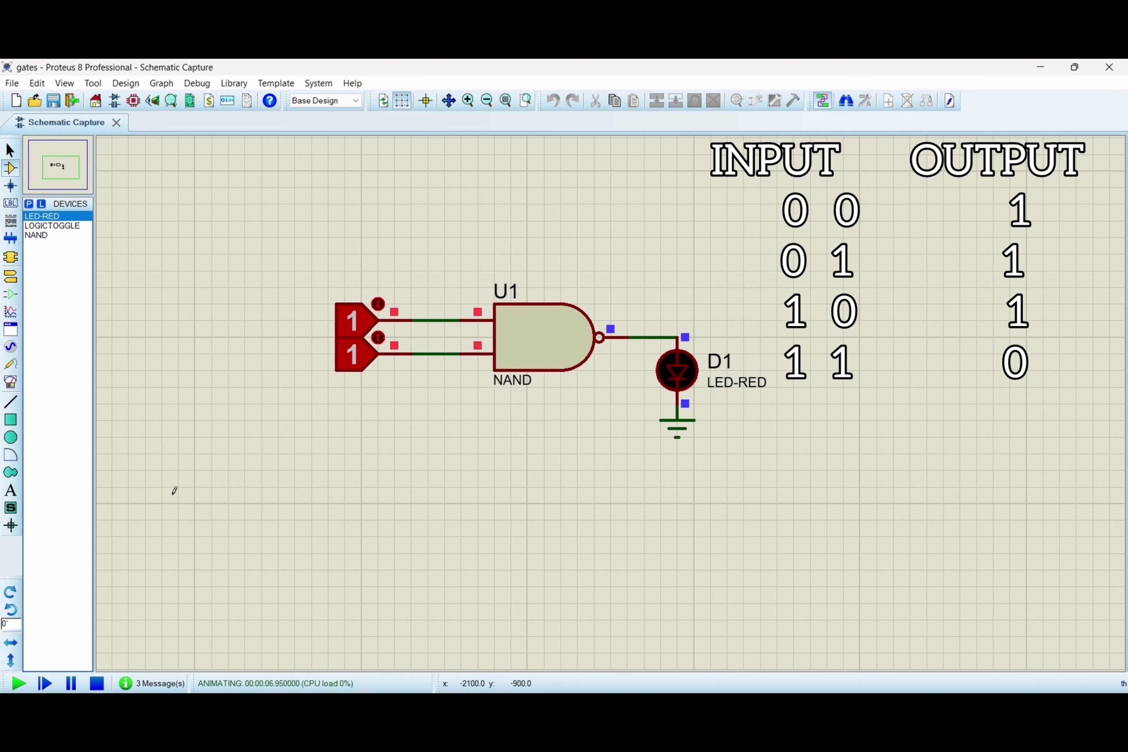
{"action": "left_click", "coordinate": [97, 683]}
Clear the NAND gate circuit and place a NOR gate from the device library at the sheet's origin
{"action": "left_click_drag", "start_coordinate": [277, 220], "coordinate": [826, 503]}
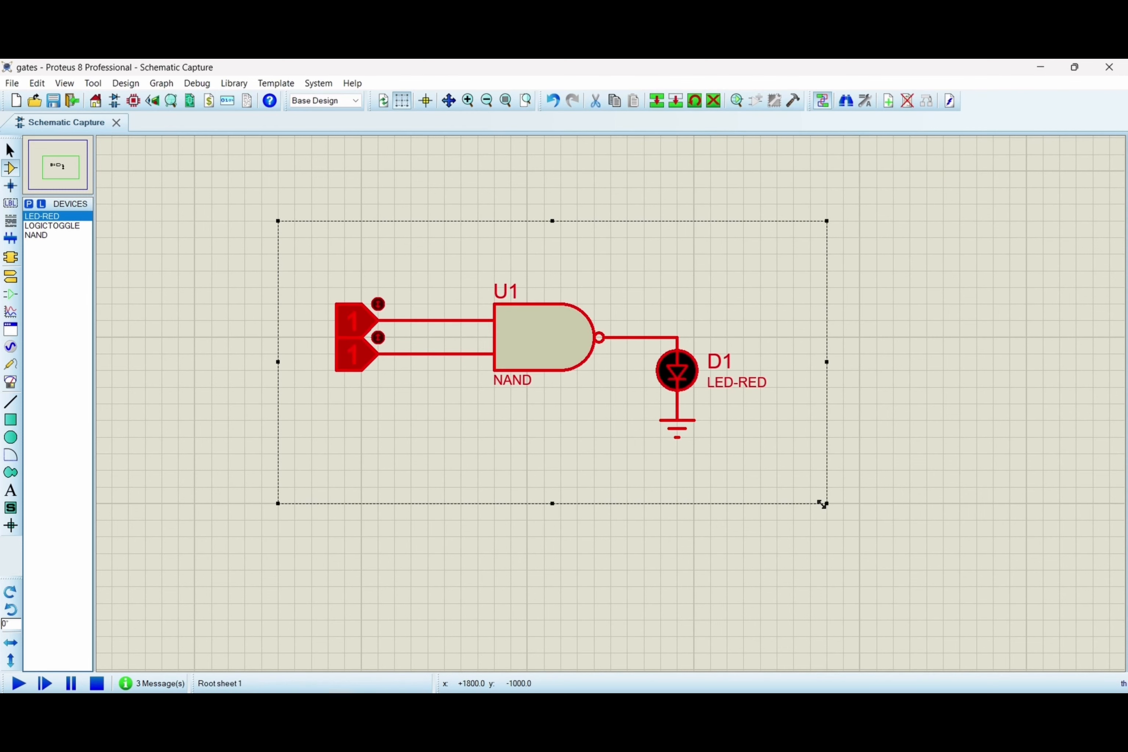
{"action": "left_click", "coordinate": [917, 442]}
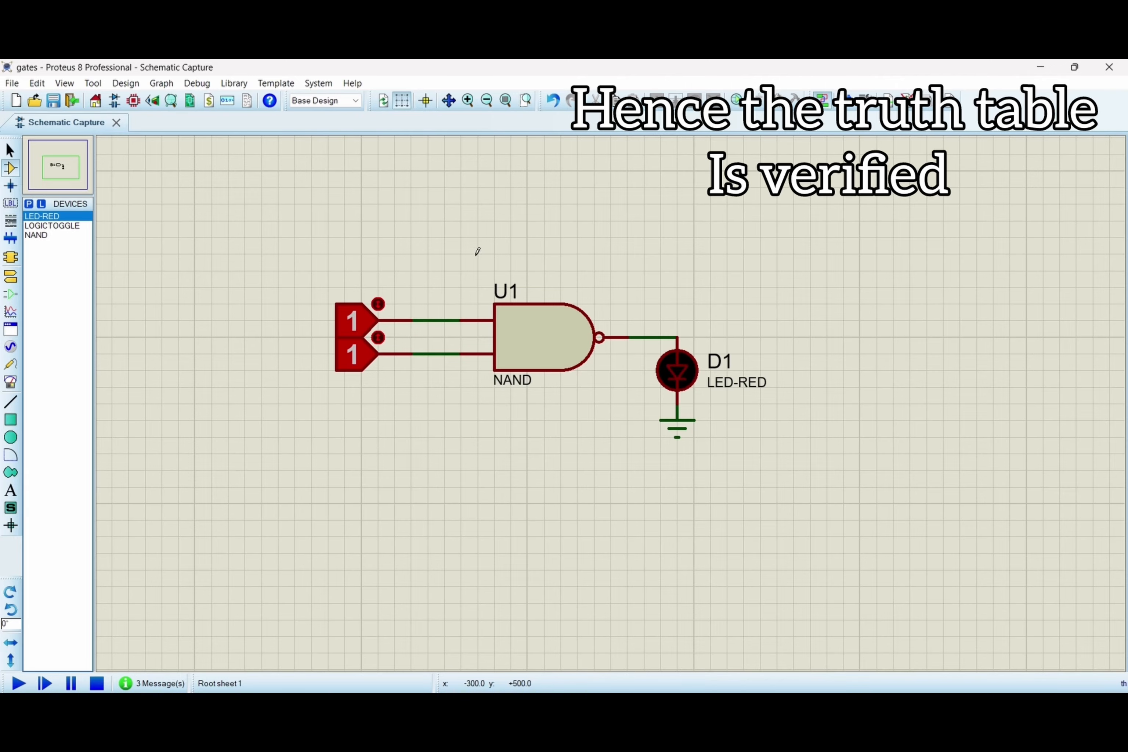
{"action": "left_click_drag", "start_coordinate": [311, 237], "coordinate": [808, 521]}
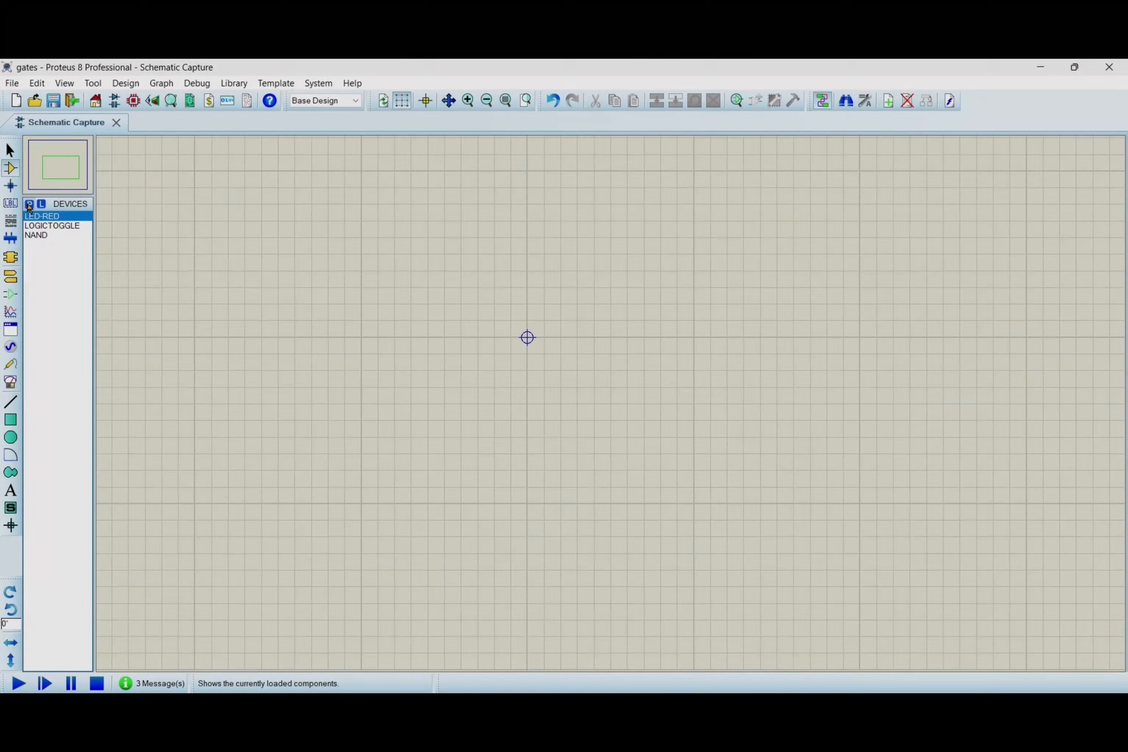
{"action": "left_click", "coordinate": [29, 204]}
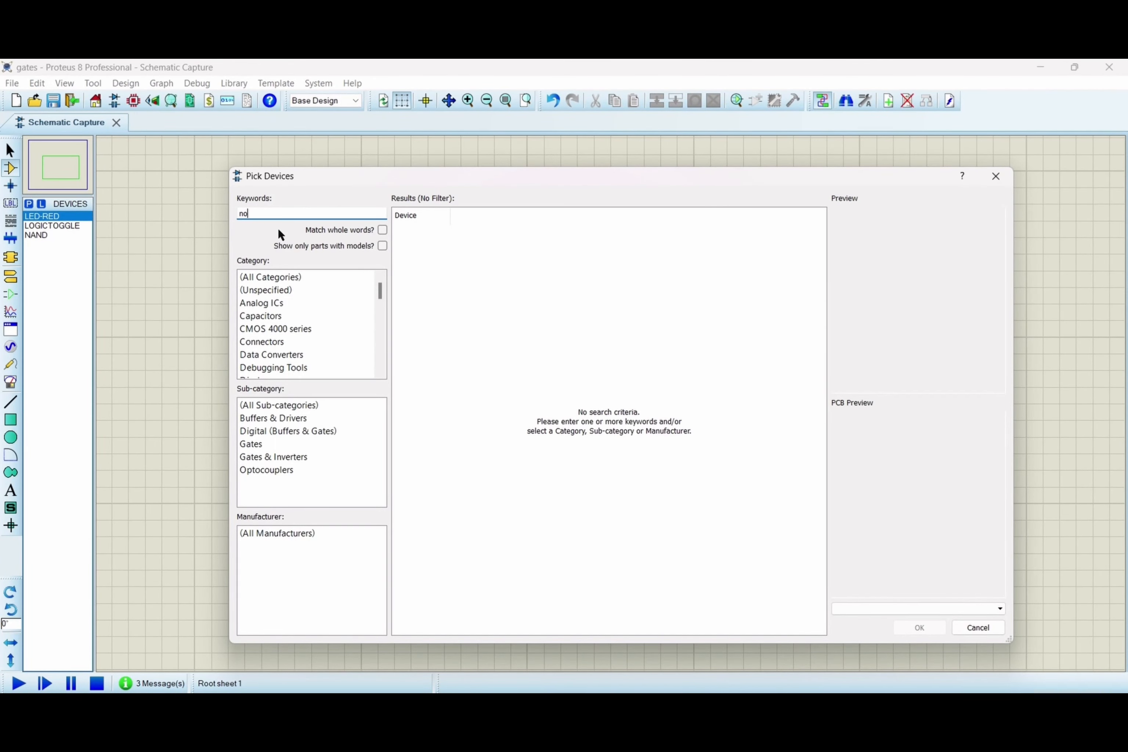
{"action": "key", "text": "Return"}
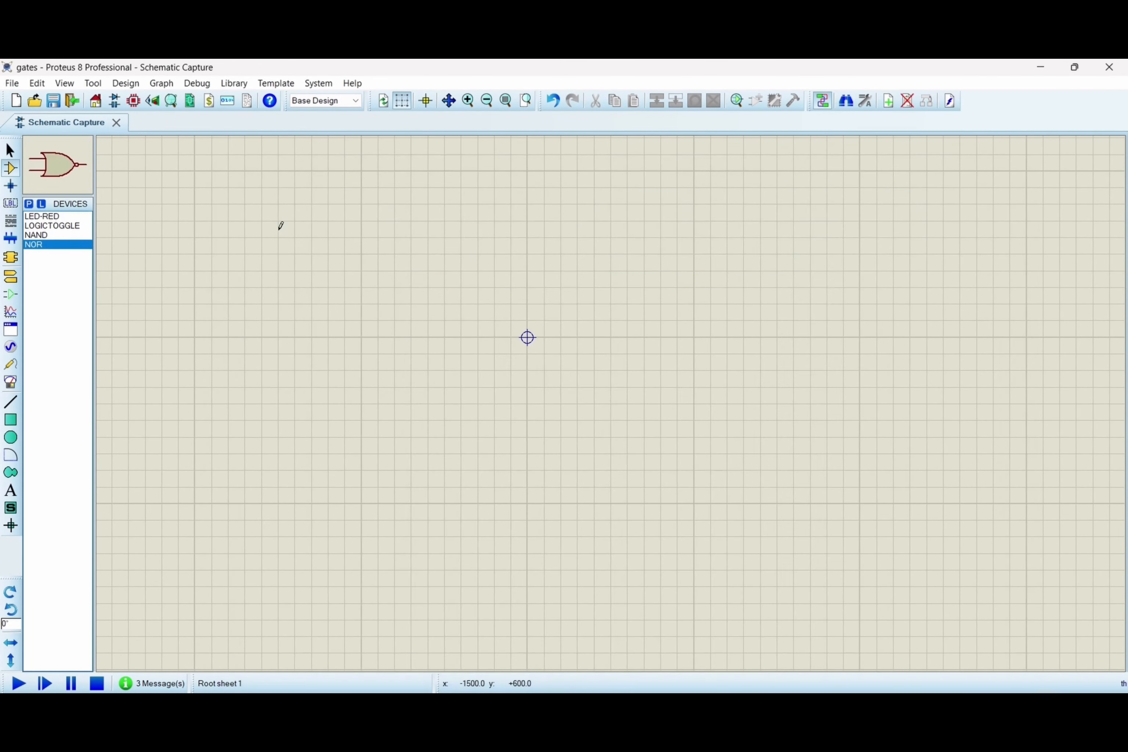
{"action": "left_click", "coordinate": [528, 335]}
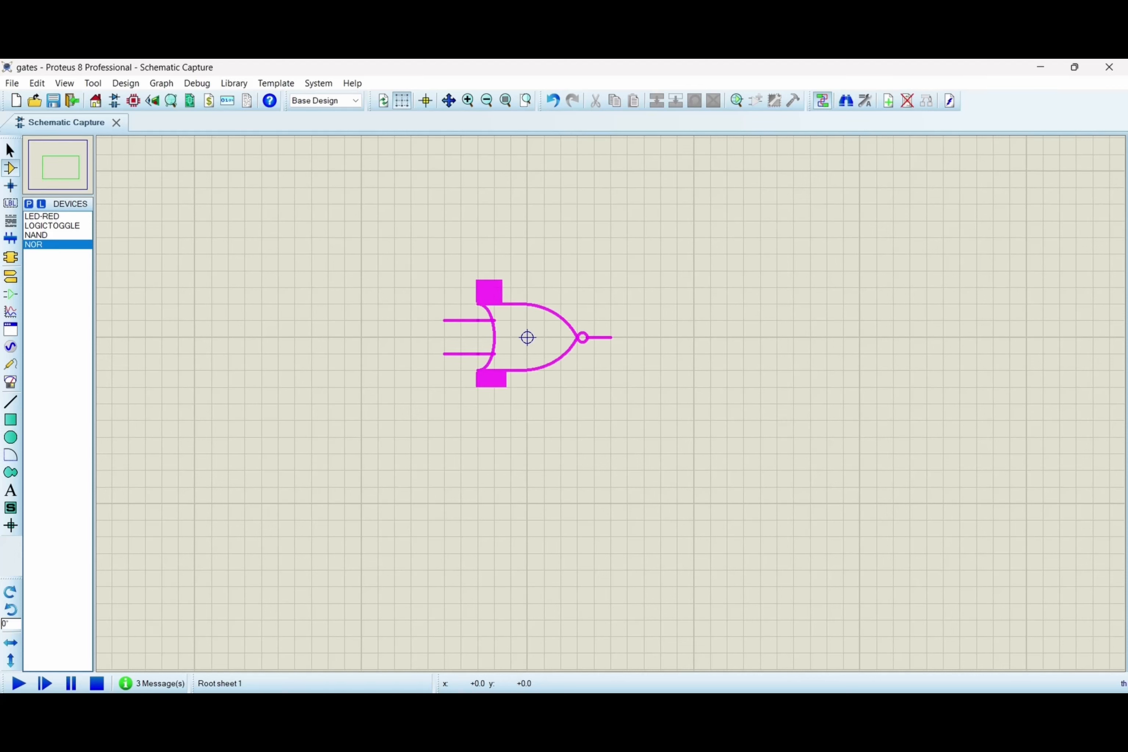
{"action": "left_click", "coordinate": [544, 337]}
Place two LOGICTOGGLE inputs, one above the other, left of the NOR gate and wire each to a gate input
{"action": "left_click", "coordinate": [66, 226]}
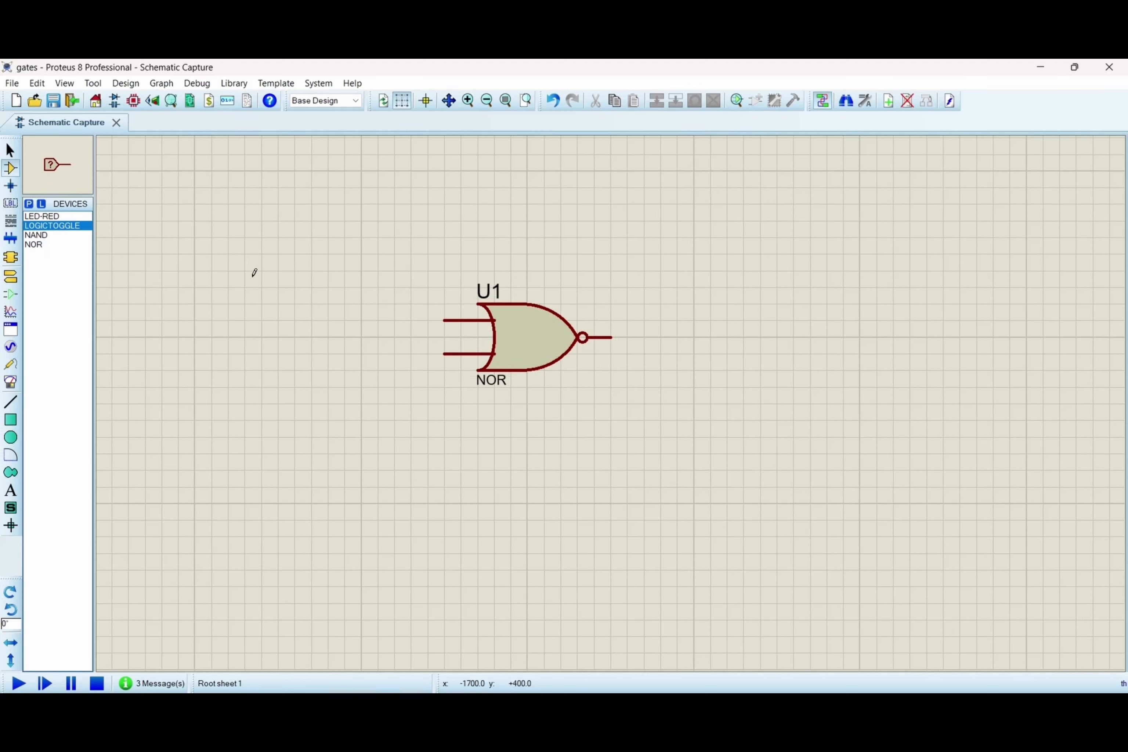
{"action": "left_click", "coordinate": [323, 320]}
{"action": "left_click", "coordinate": [320, 320]}
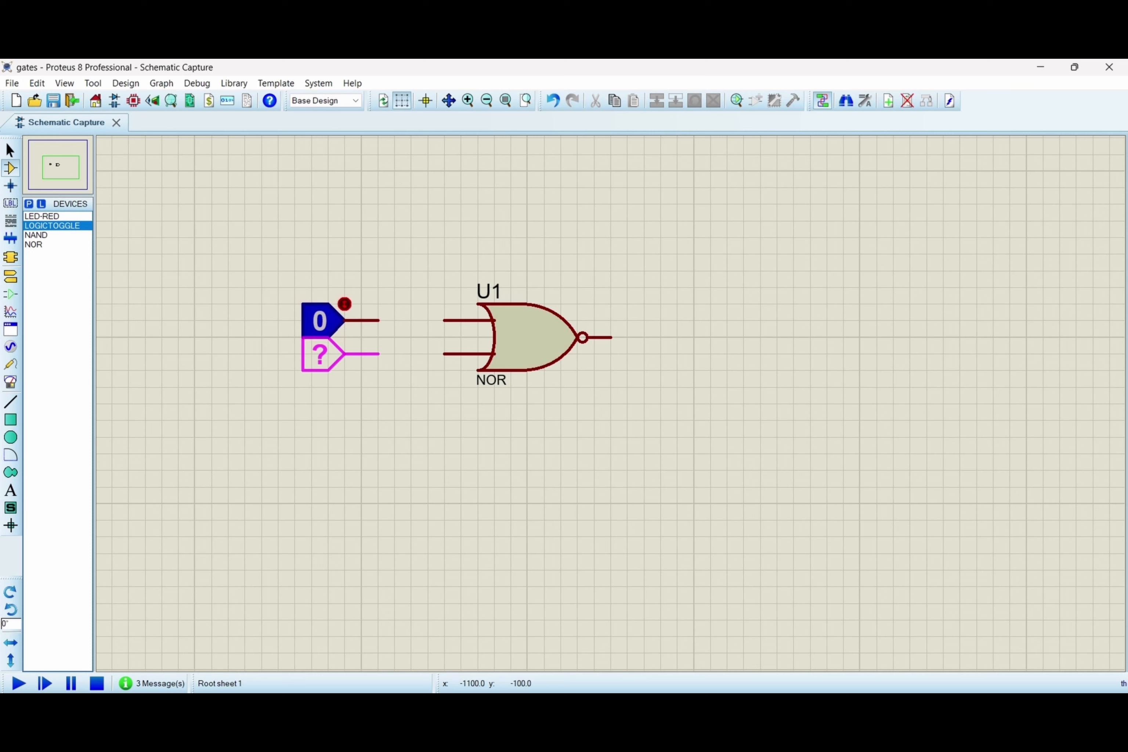
{"action": "left_click", "coordinate": [321, 353]}
{"action": "left_click", "coordinate": [377, 320]}
{"action": "left_click", "coordinate": [442, 320]}
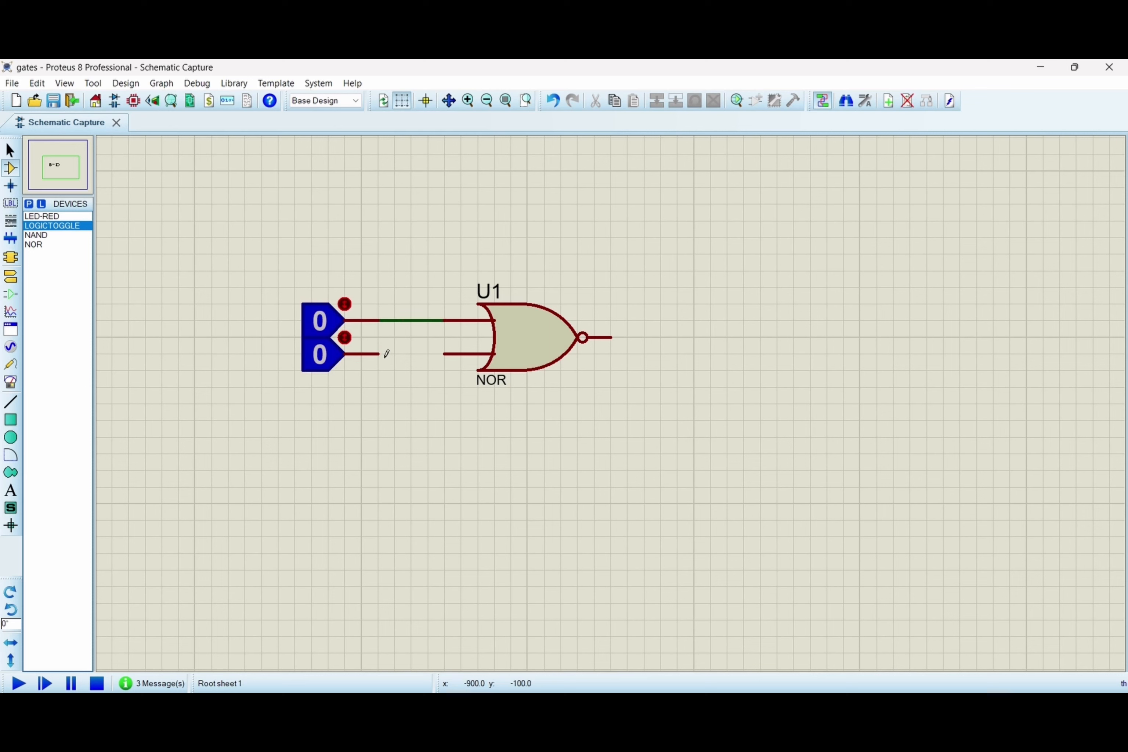
{"action": "left_click", "coordinate": [379, 354]}
{"action": "left_click", "coordinate": [441, 353]}
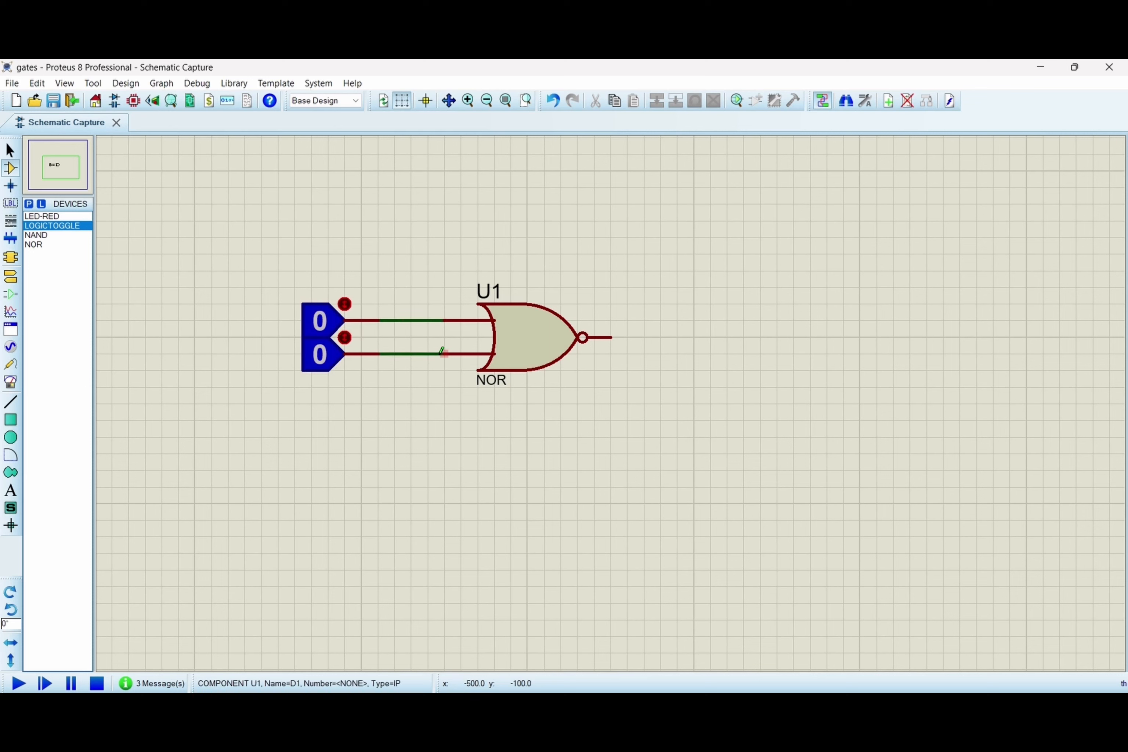
Place a LED-RED beside the NOR gate, wire the gate's output to its anode and attach a GROUND terminal to its cathode
{"action": "left_click", "coordinate": [68, 216]}
{"action": "left_click", "coordinate": [660, 372]}
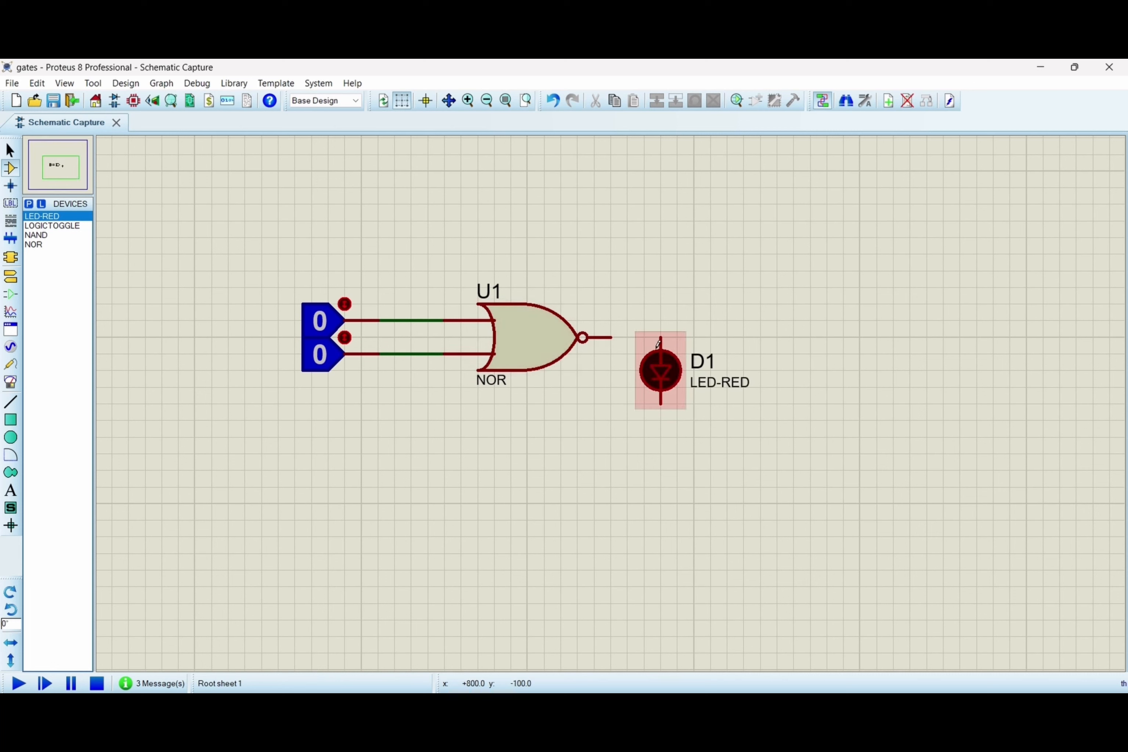
{"action": "left_click", "coordinate": [660, 335]}
{"action": "left_click", "coordinate": [610, 337]}
{"action": "left_click", "coordinate": [11, 276]}
{"action": "left_click", "coordinate": [43, 263]}
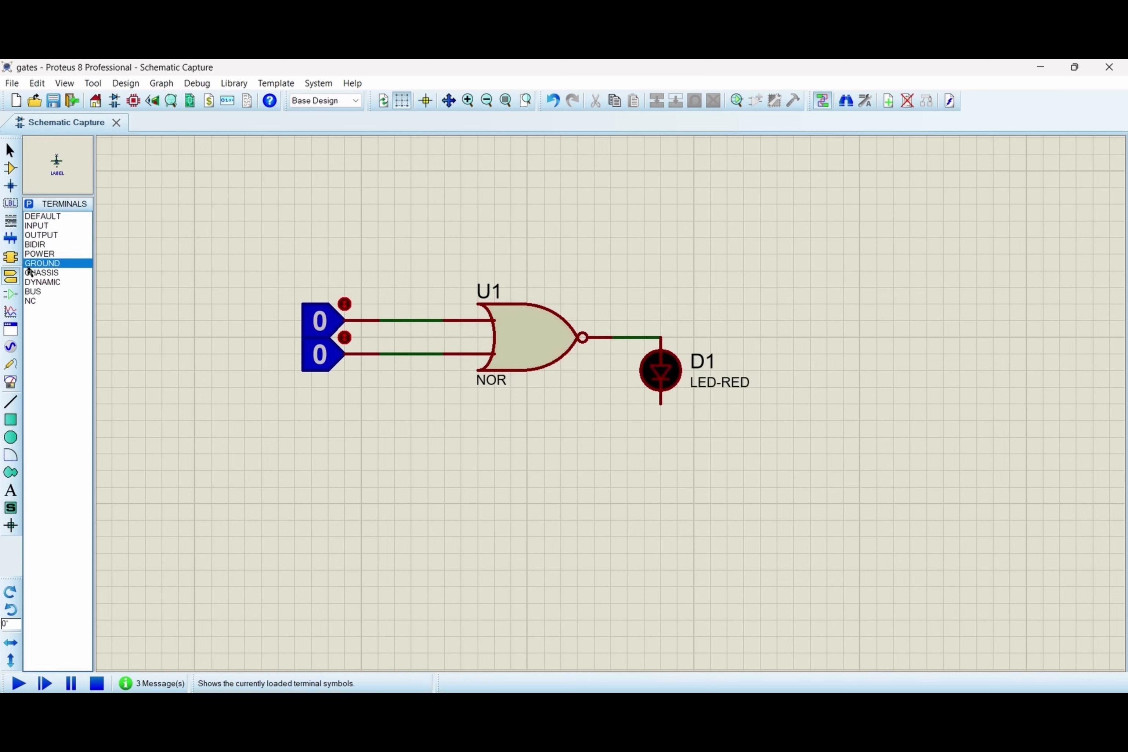
{"action": "left_click", "coordinate": [660, 407]}
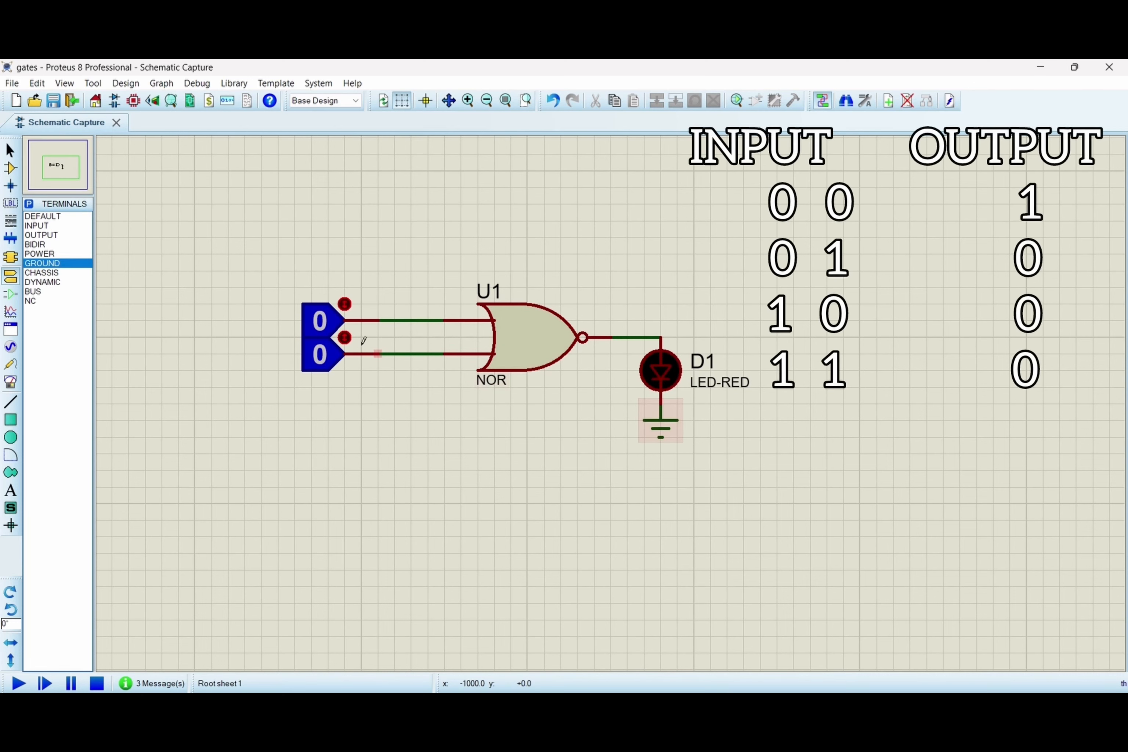
{"action": "left_click", "coordinate": [10, 168]}
Simulate the NOR gate circuit with input combinations 0 0, 0 1, 1 0 and 1 1, and stop the simulation
{"action": "left_click", "coordinate": [30, 685]}
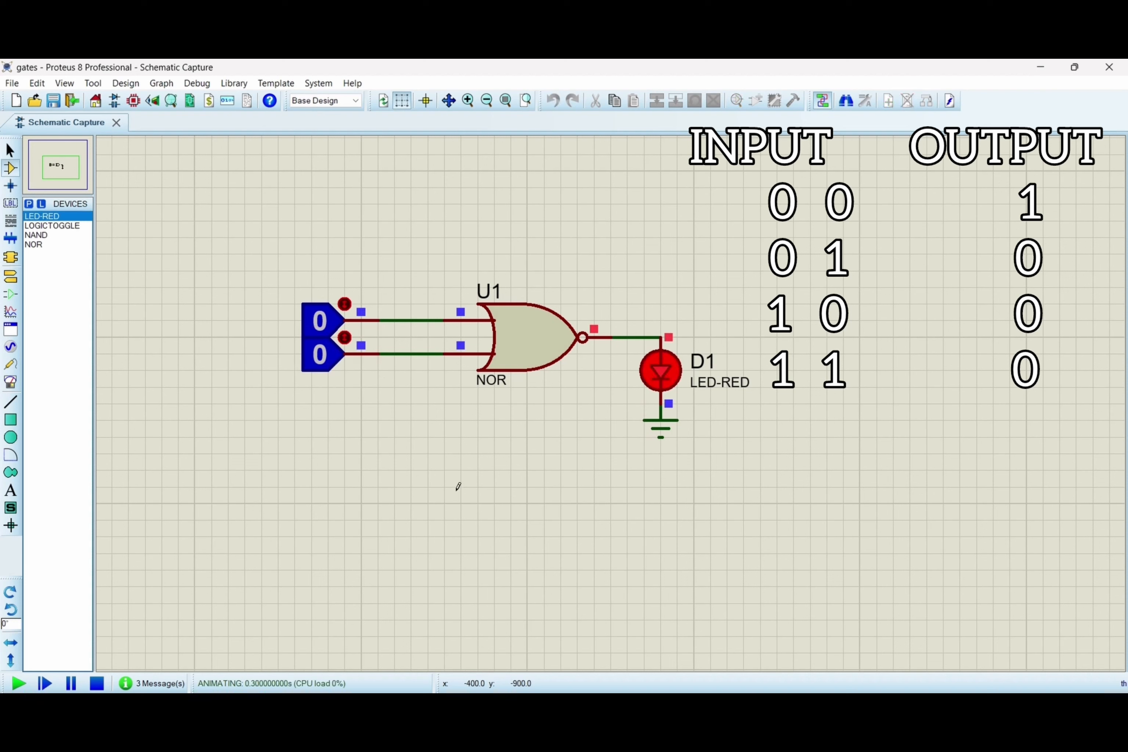
{"action": "left_click", "coordinate": [345, 337]}
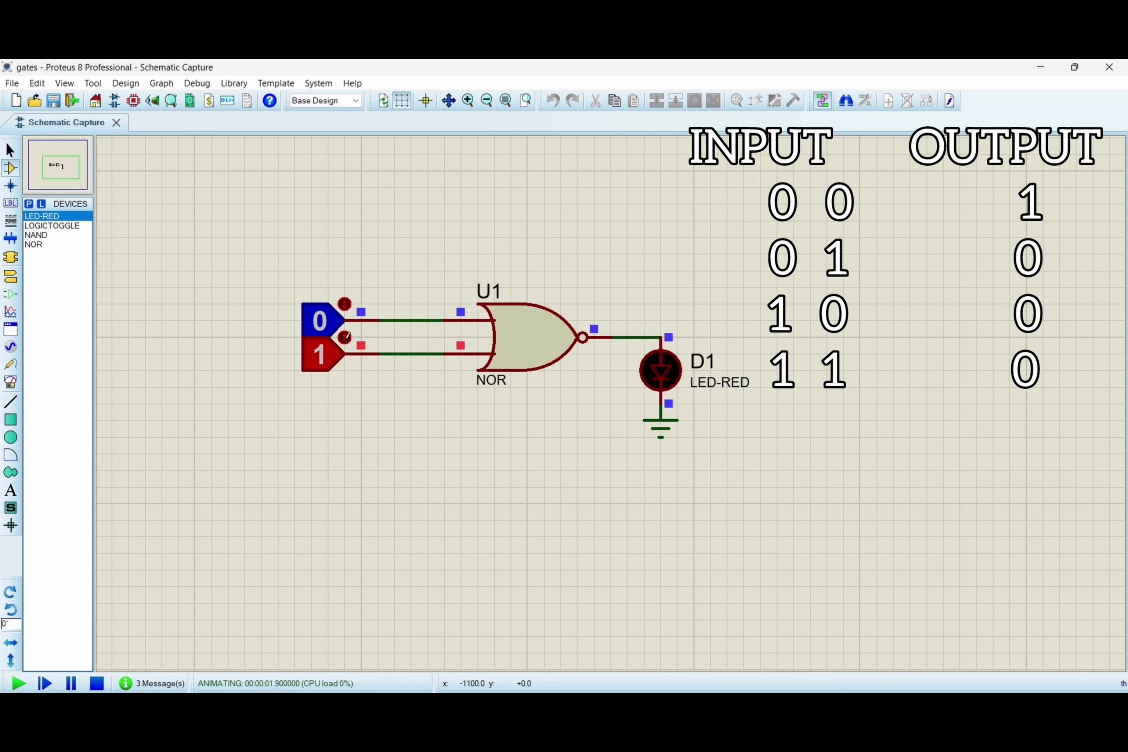
{"action": "left_click", "coordinate": [345, 336]}
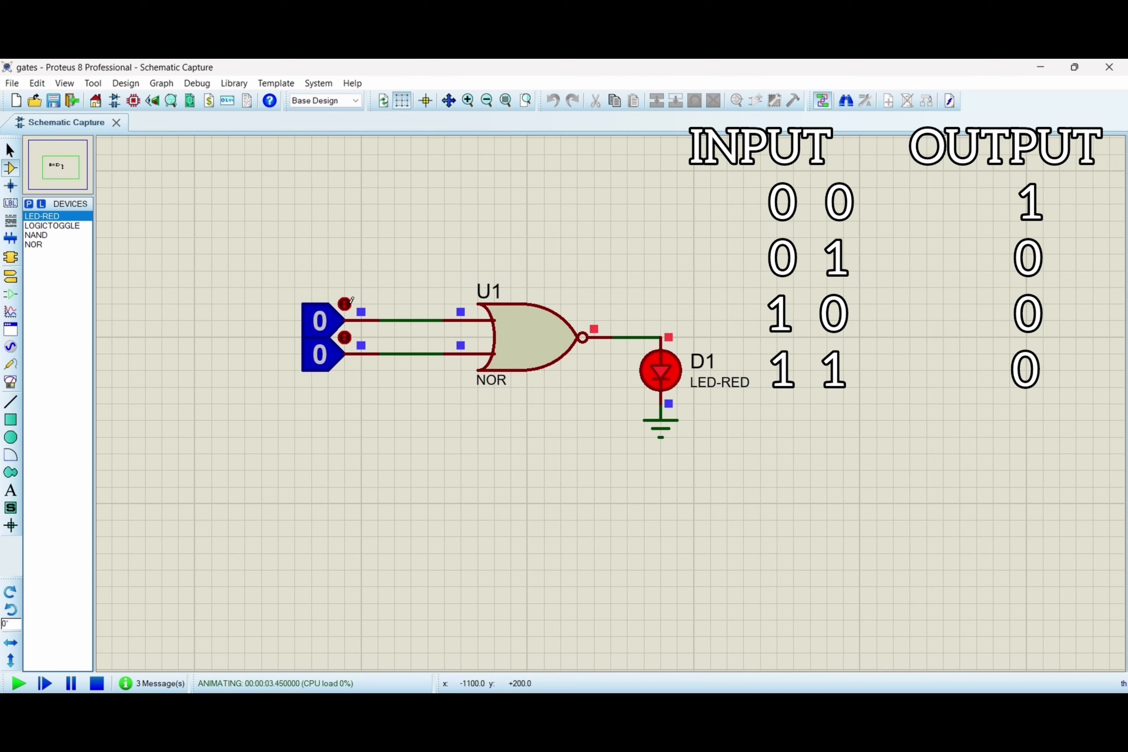
{"action": "left_click", "coordinate": [350, 302]}
{"action": "left_click", "coordinate": [345, 337]}
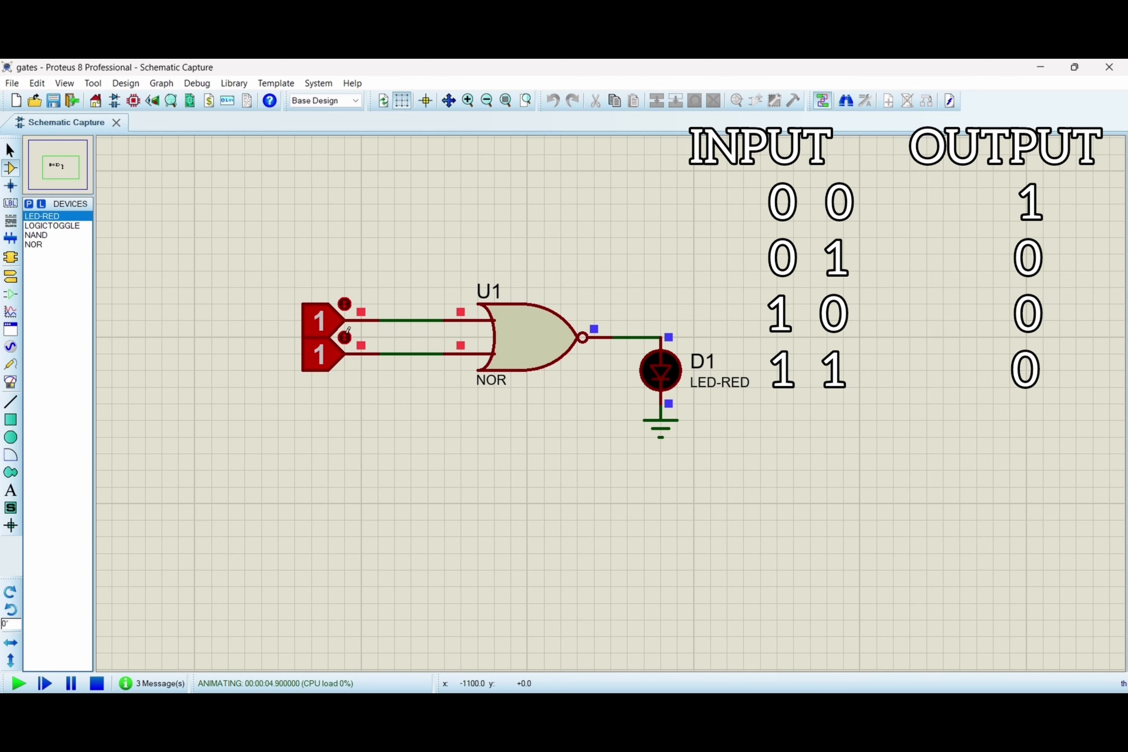
{"action": "left_click_drag", "start_coordinate": [227, 203], "coordinate": [810, 553]}
{"action": "left_click", "coordinate": [859, 413]}
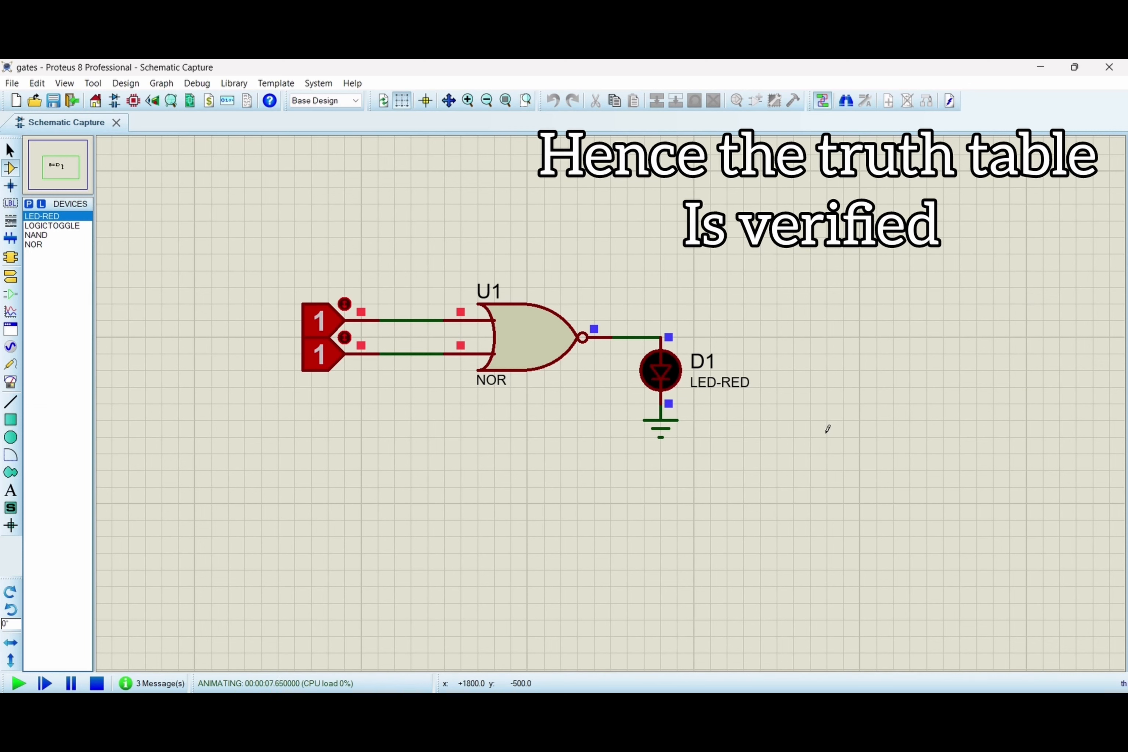
{"action": "left_click", "coordinate": [96, 683]}
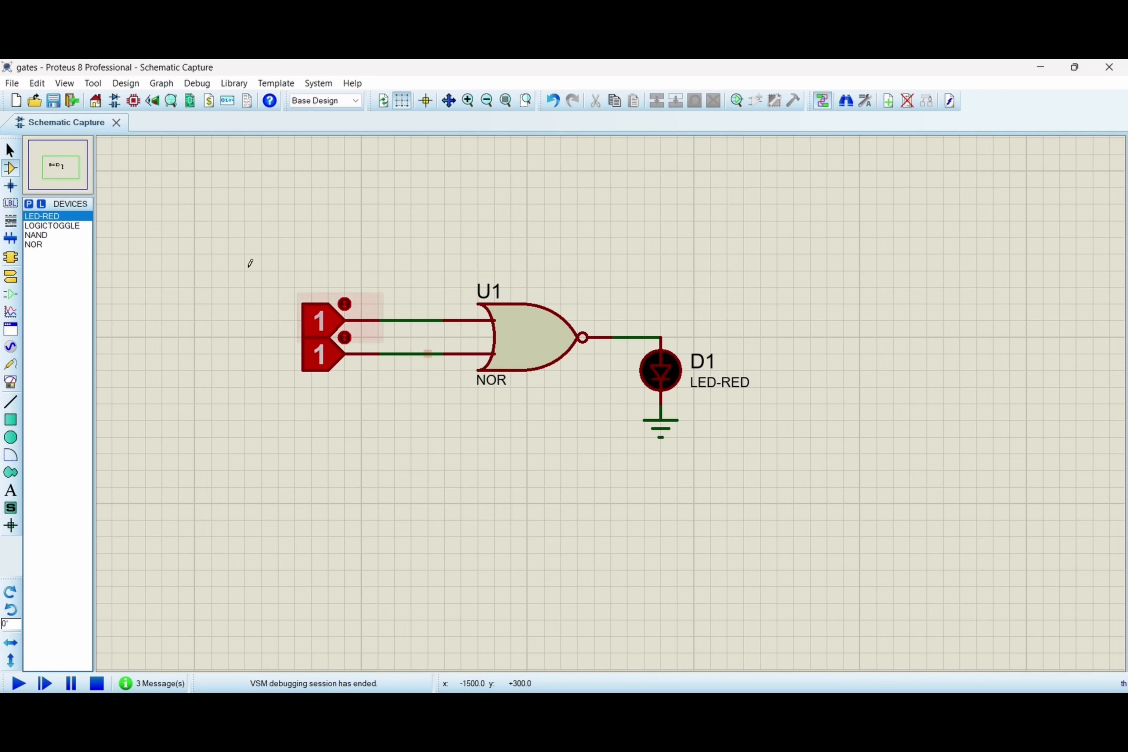
Clear the NOR gate circuit and place an XOR gate from the device library at the sheet's origin
{"action": "left_click_drag", "start_coordinate": [196, 207], "coordinate": [783, 569]}
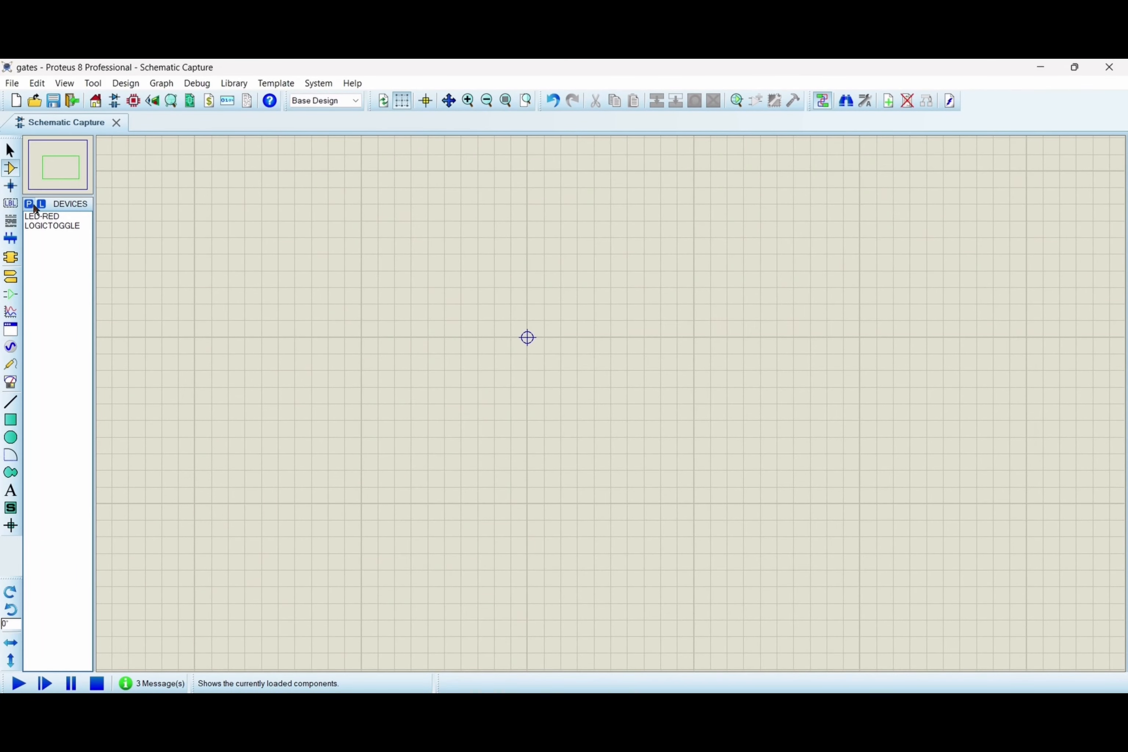
{"action": "left_click", "coordinate": [32, 206]}
{"action": "type", "text": "xor"}
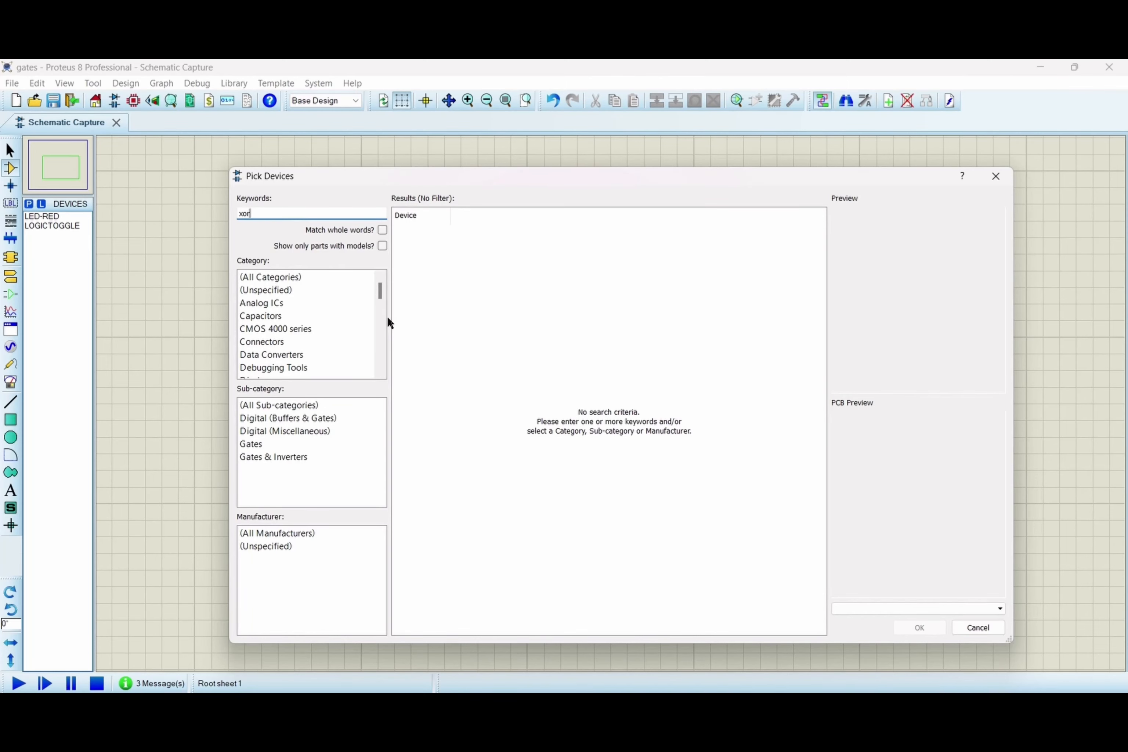
{"action": "key", "text": "Return"}
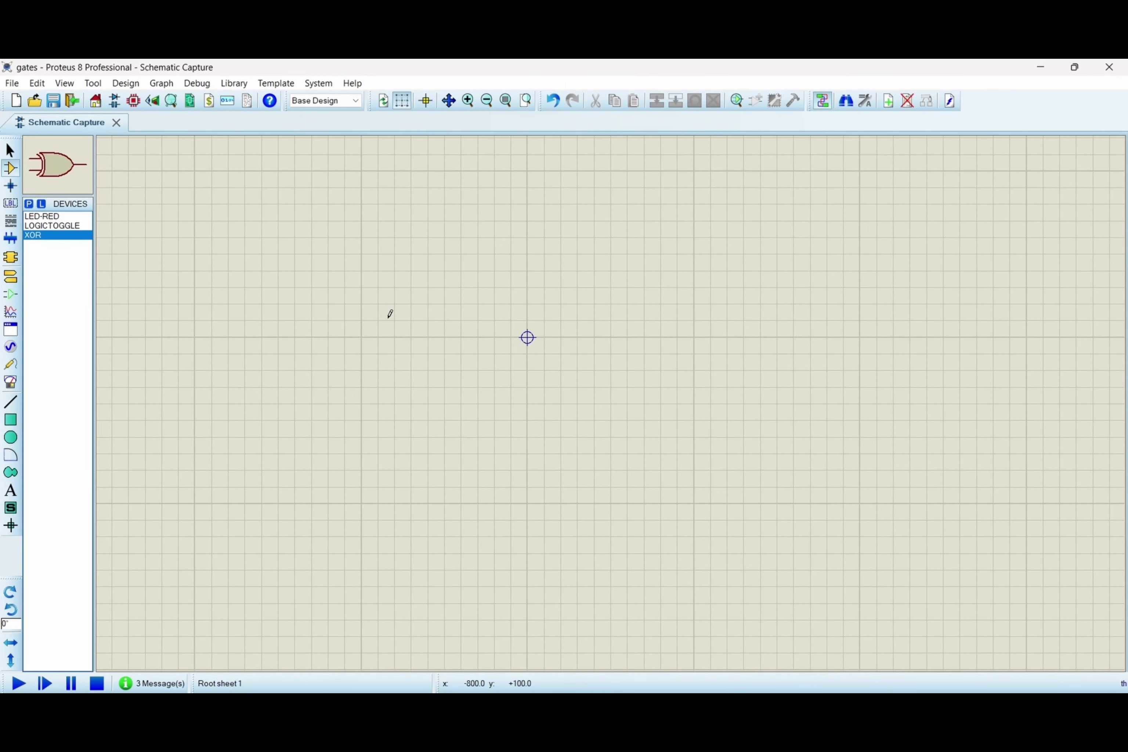
{"action": "left_click", "coordinate": [525, 392]}
{"action": "left_click", "coordinate": [534, 337]}
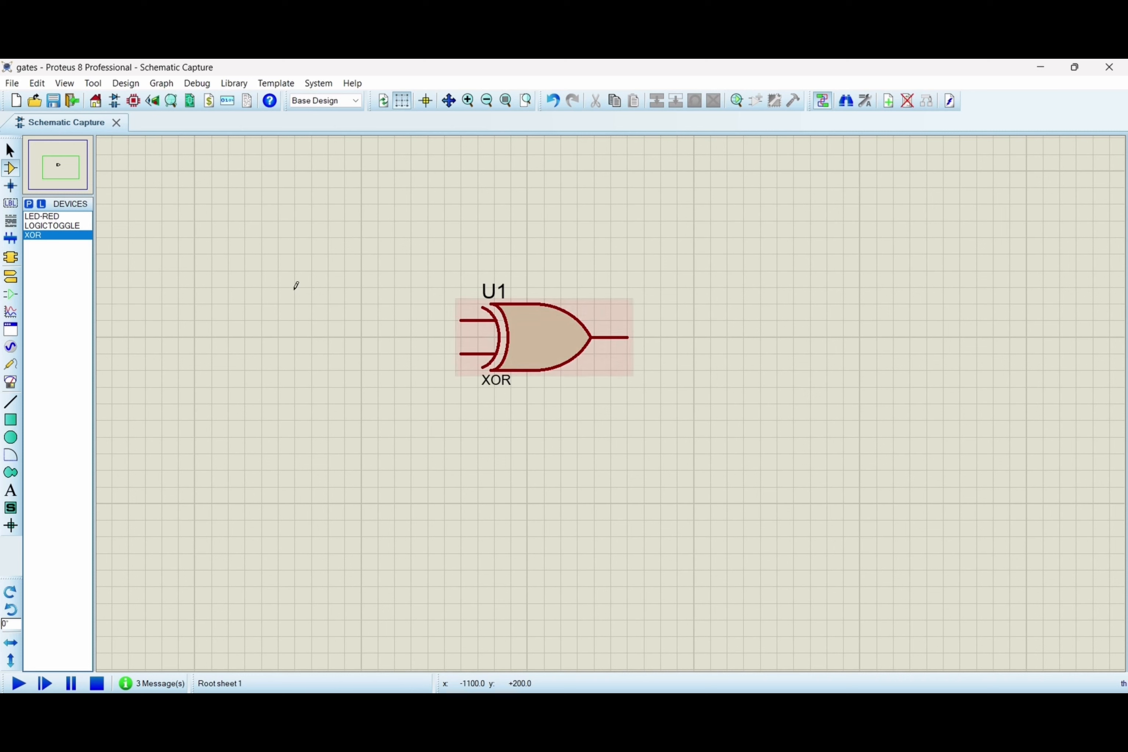
Place two LOGICTOGGLE inputs, one above the other, left of the XOR gate and wire each to a gate input
{"action": "left_click", "coordinate": [52, 225]}
{"action": "left_click", "coordinate": [408, 320]}
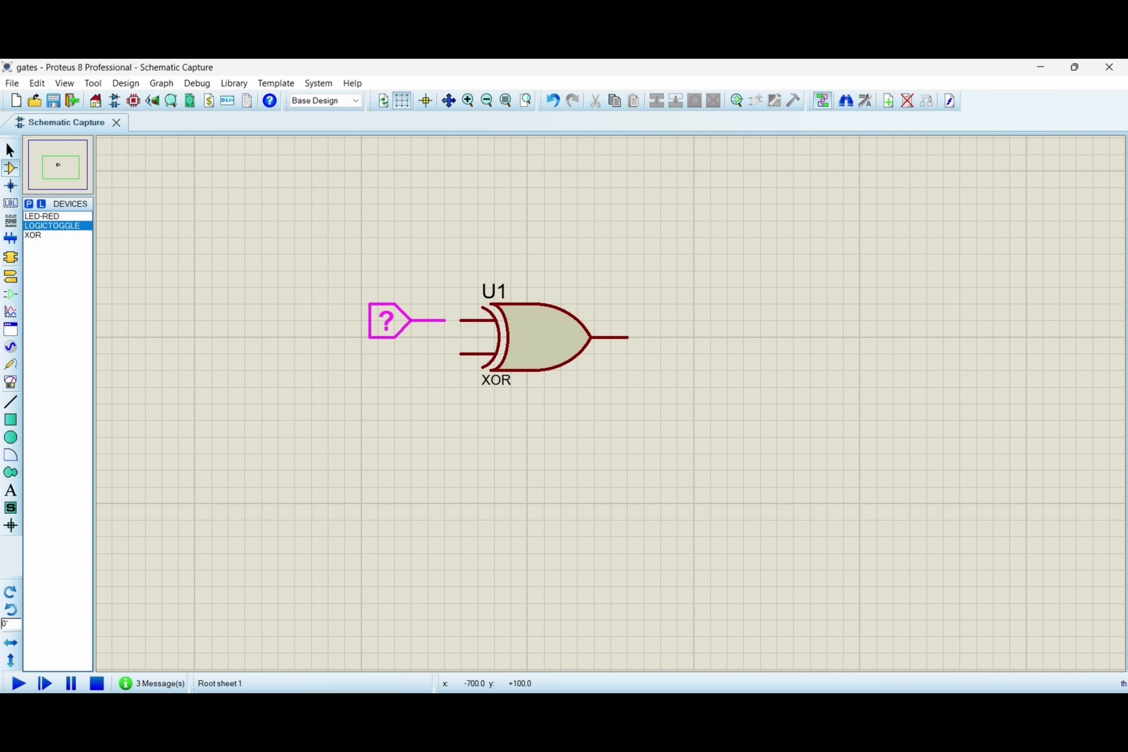
{"action": "left_click", "coordinate": [408, 320]}
{"action": "left_click", "coordinate": [407, 354]}
{"action": "left_click", "coordinate": [408, 353]}
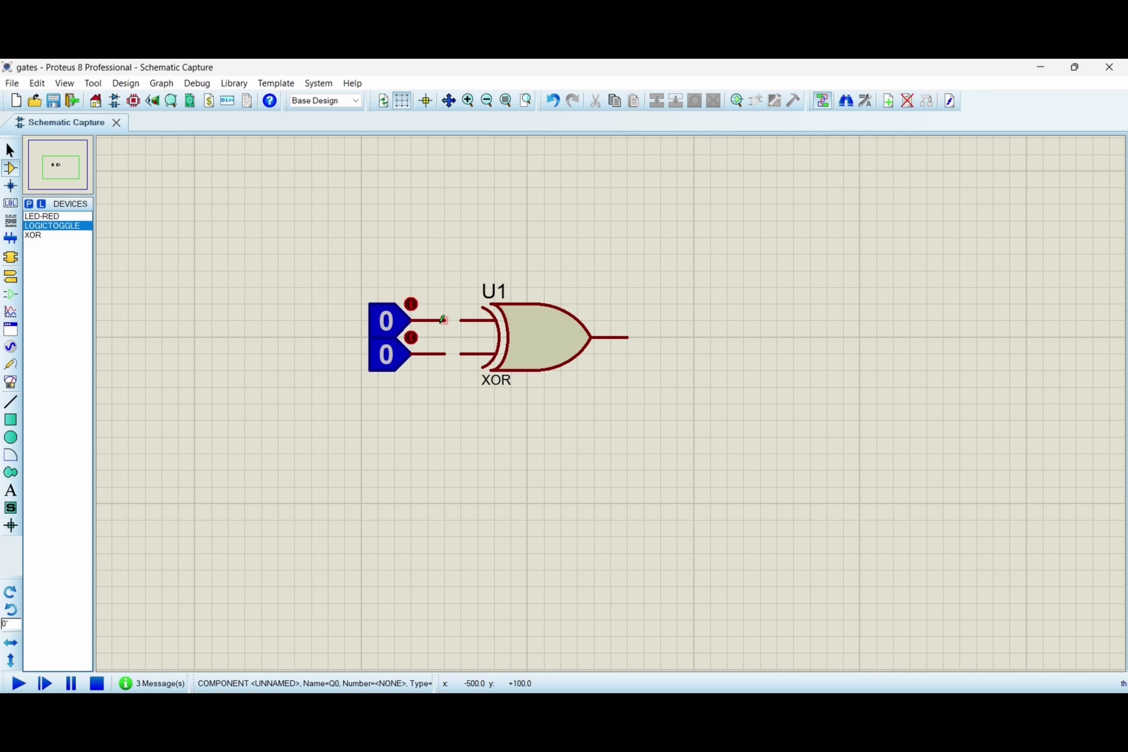
{"action": "left_click", "coordinate": [444, 321]}
{"action": "left_click", "coordinate": [460, 320]}
{"action": "left_click", "coordinate": [444, 354]}
{"action": "left_click", "coordinate": [460, 354]}
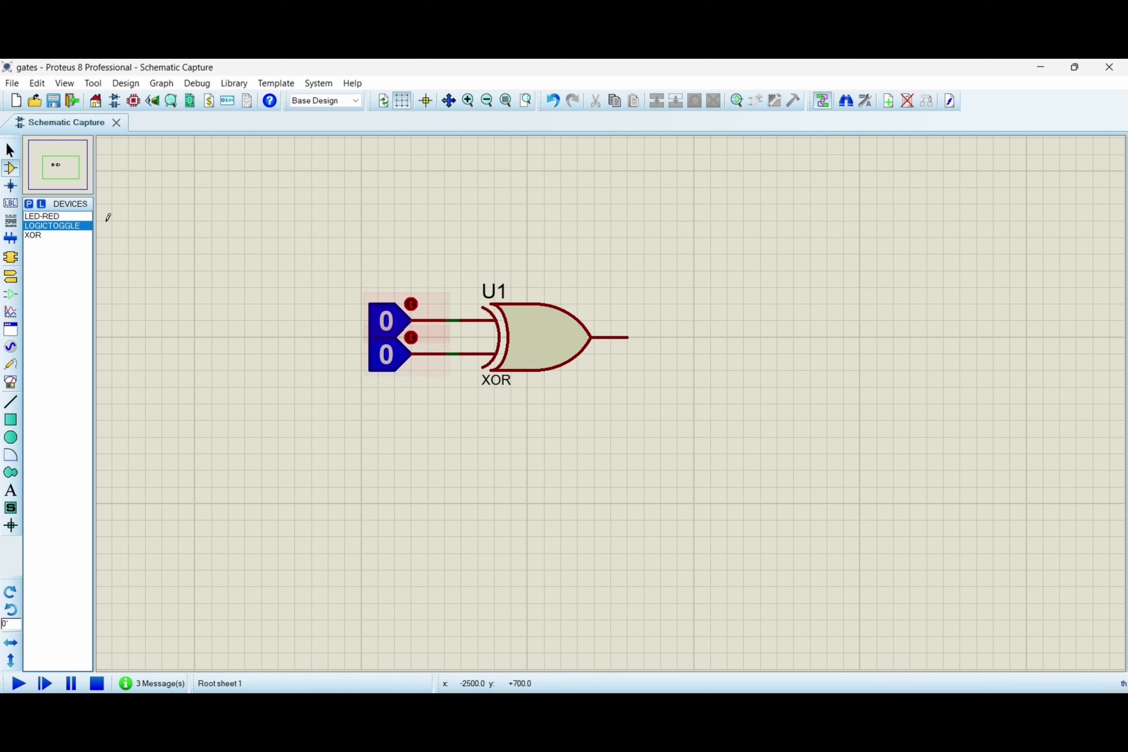
Place a LED-RED beside the XOR gate, wire the gate's output to its anode and connect a GROUND terminal to its cathode
{"action": "left_click", "coordinate": [41, 216]}
{"action": "left_click", "coordinate": [677, 372]}
{"action": "left_click", "coordinate": [676, 336]}
{"action": "left_click", "coordinate": [636, 337]}
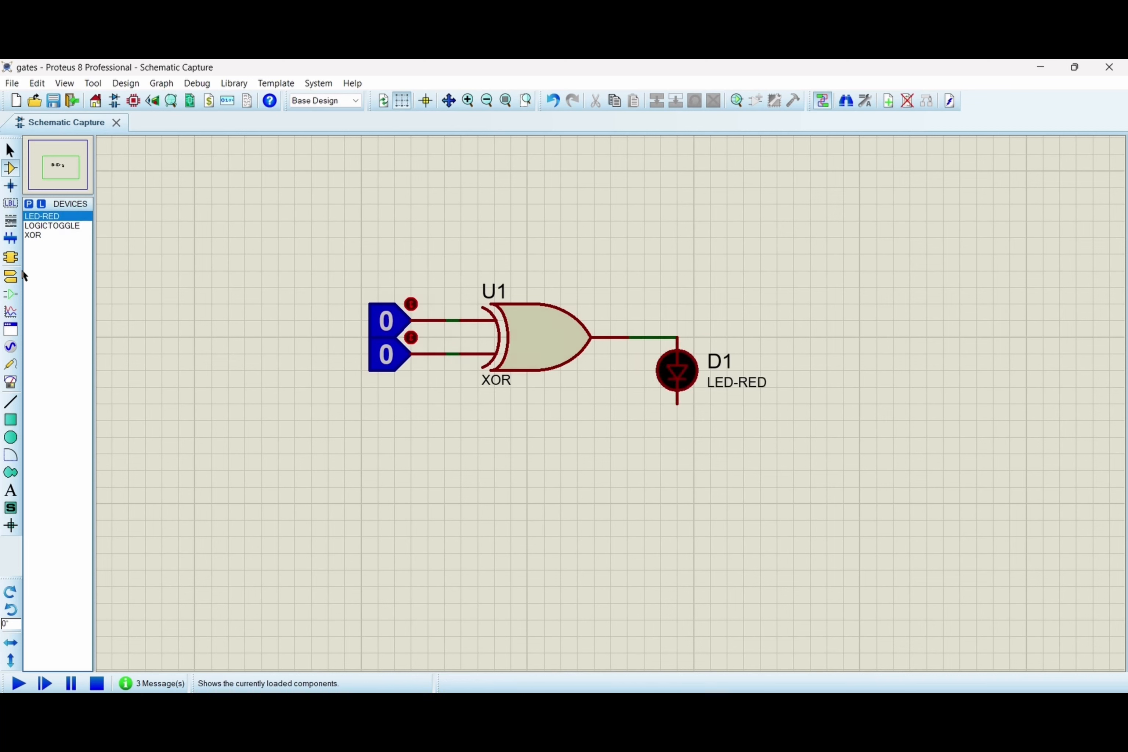
{"action": "left_click", "coordinate": [10, 276]}
{"action": "left_click", "coordinate": [42, 263]}
{"action": "left_click", "coordinate": [677, 420]}
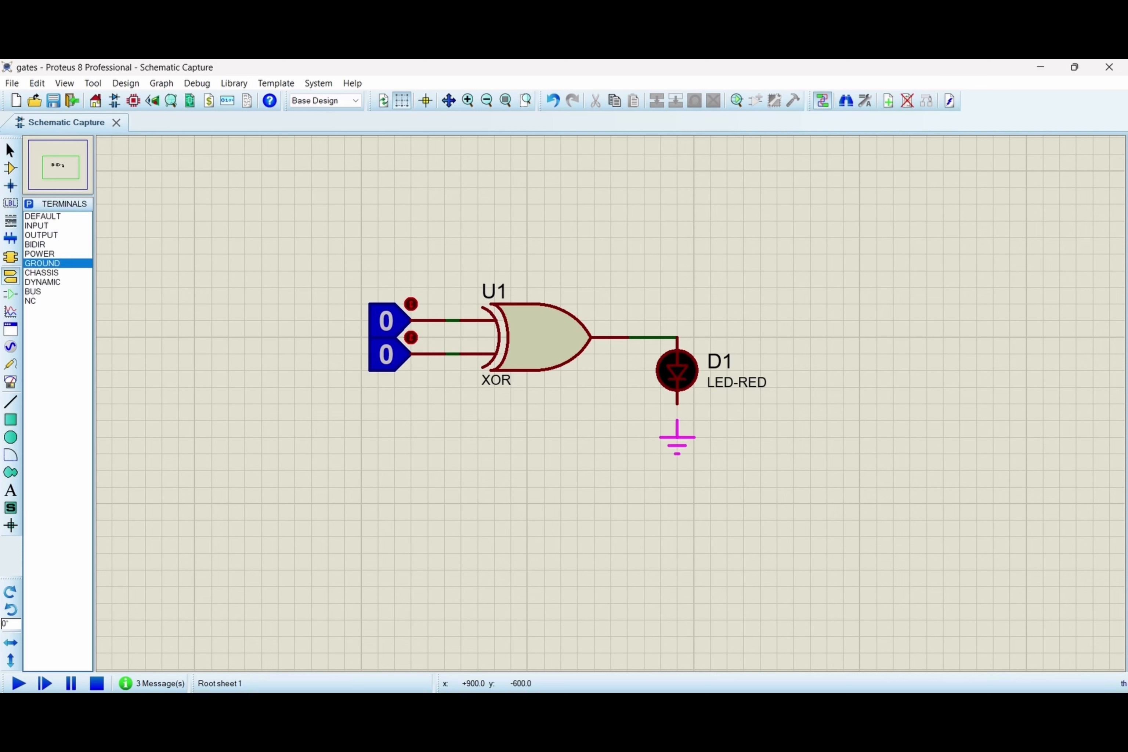
{"action": "left_click", "coordinate": [677, 403]}
{"action": "left_click", "coordinate": [677, 420]}
Simulate the XOR gate circuit with input combinations 0 0, 1 0, 0 1 and 1 1, and stop the simulation
{"action": "left_click", "coordinate": [18, 682]}
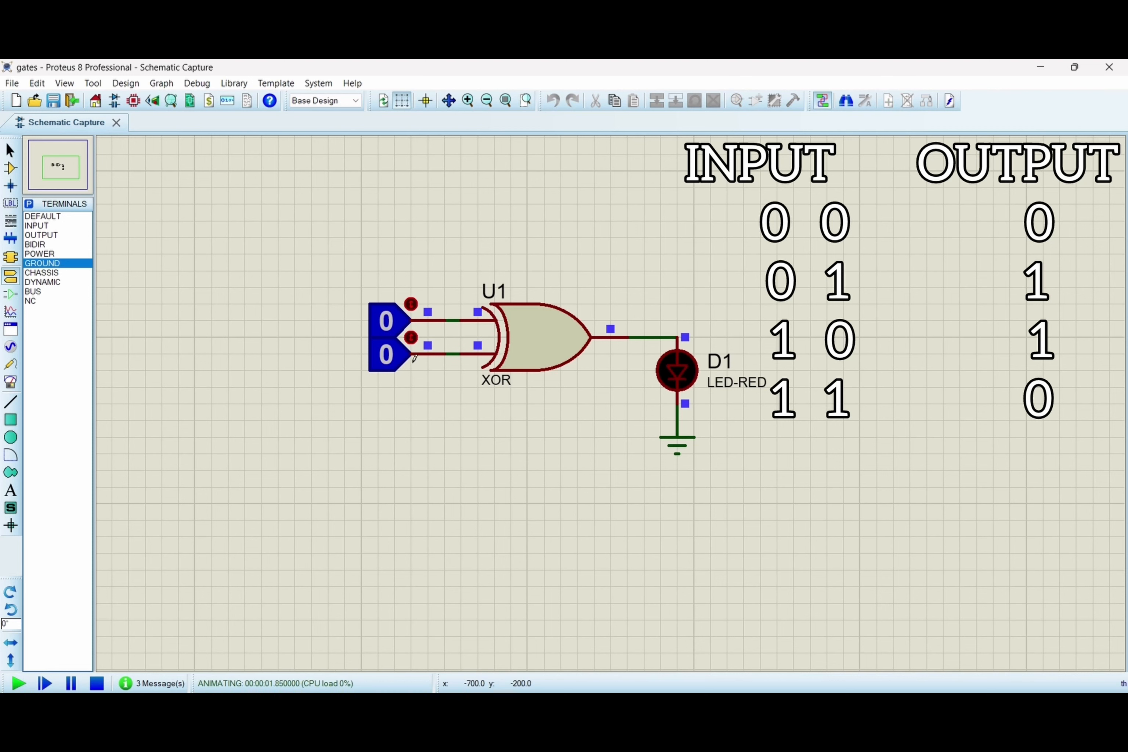
{"action": "left_click", "coordinate": [412, 302]}
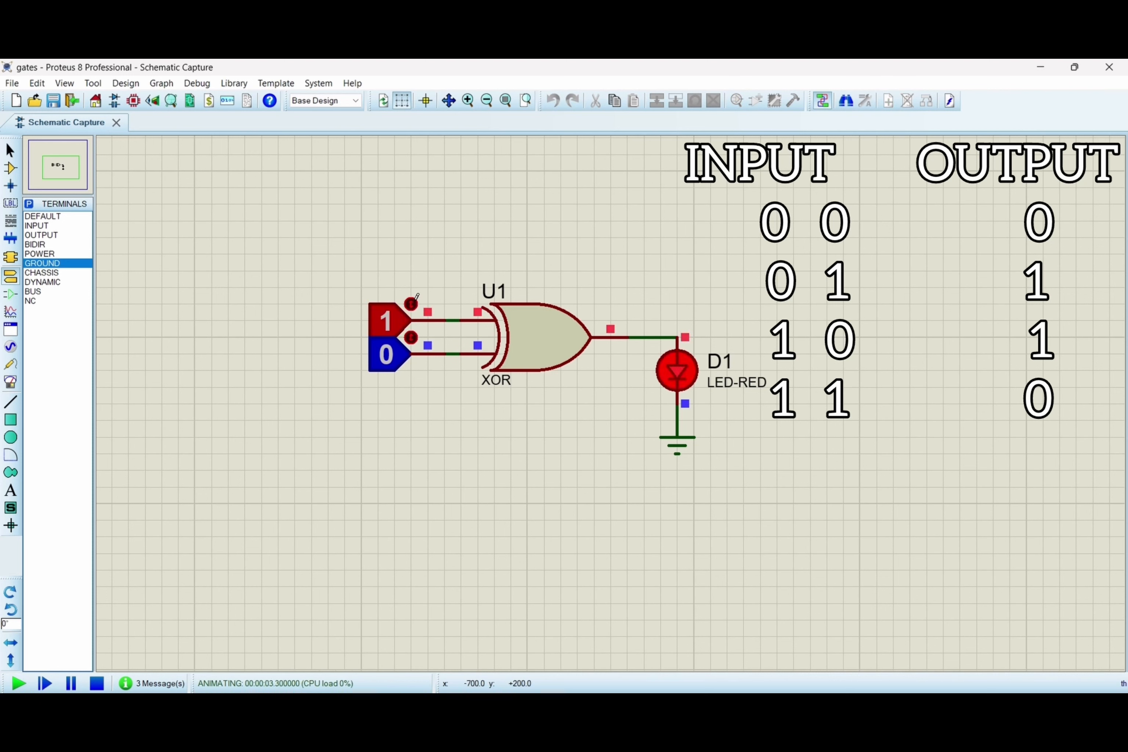
{"action": "left_click", "coordinate": [413, 299]}
{"action": "left_click", "coordinate": [413, 336]}
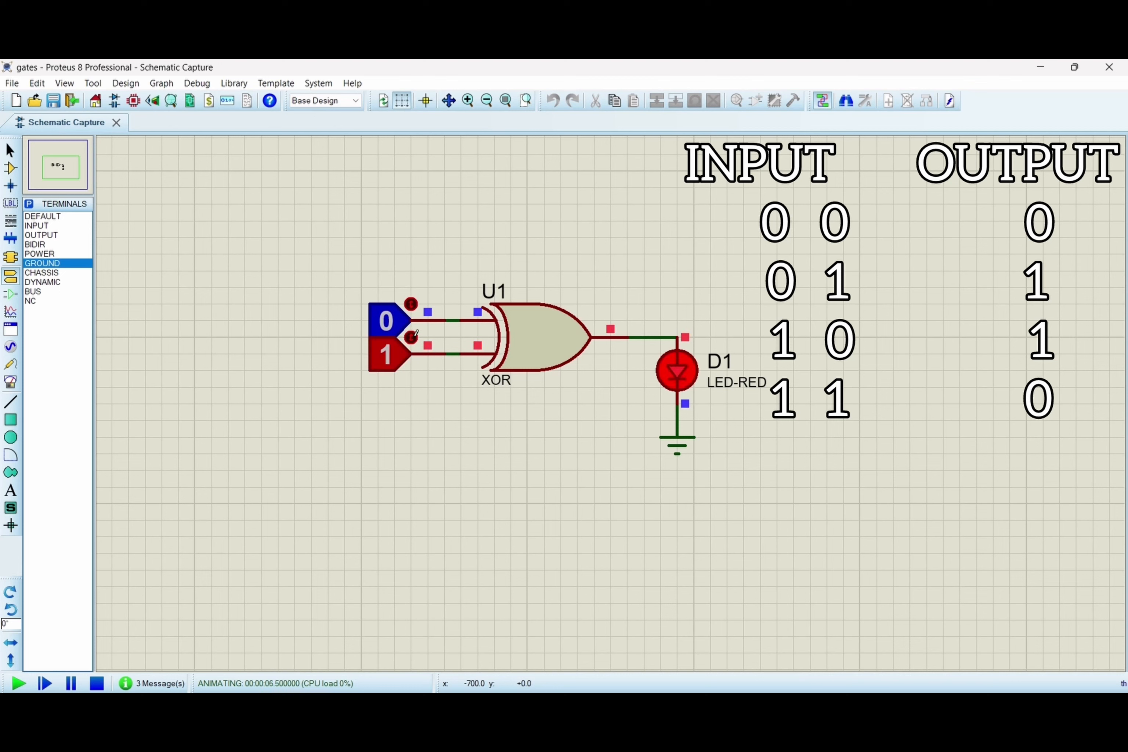
{"action": "left_click", "coordinate": [413, 334]}
{"action": "left_click", "coordinate": [413, 335]}
{"action": "left_click", "coordinate": [413, 301]}
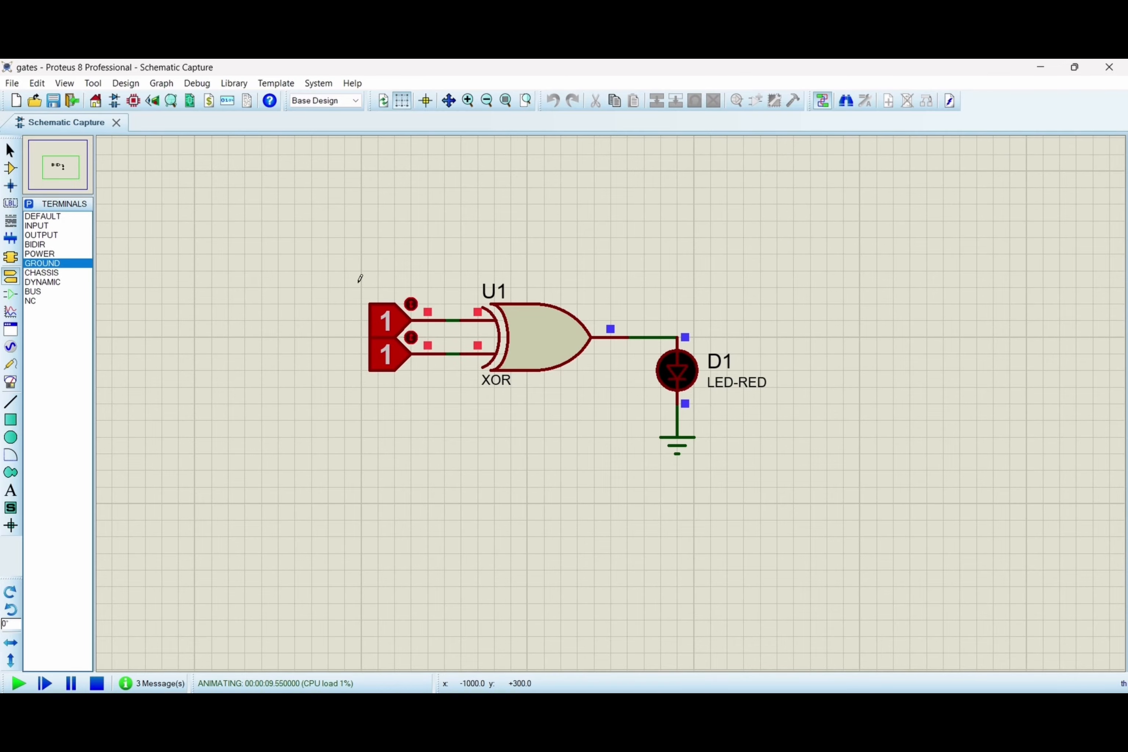
{"action": "left_click", "coordinate": [97, 683]}
Clear the XOR gate circuit and place a 4077 XNOR gate from the CMOS library at the sheet's origin
{"action": "left_click_drag", "start_coordinate": [246, 218], "coordinate": [809, 531]}
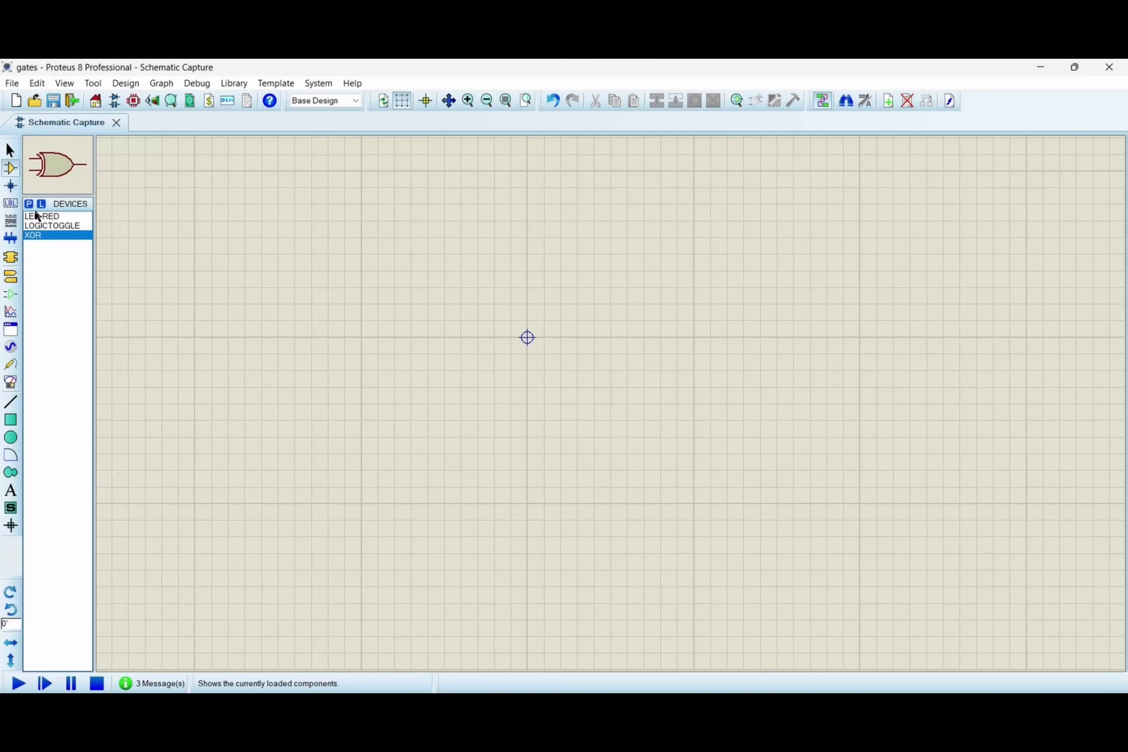
{"action": "left_click", "coordinate": [35, 208]}
{"action": "type", "text": "xnor"}
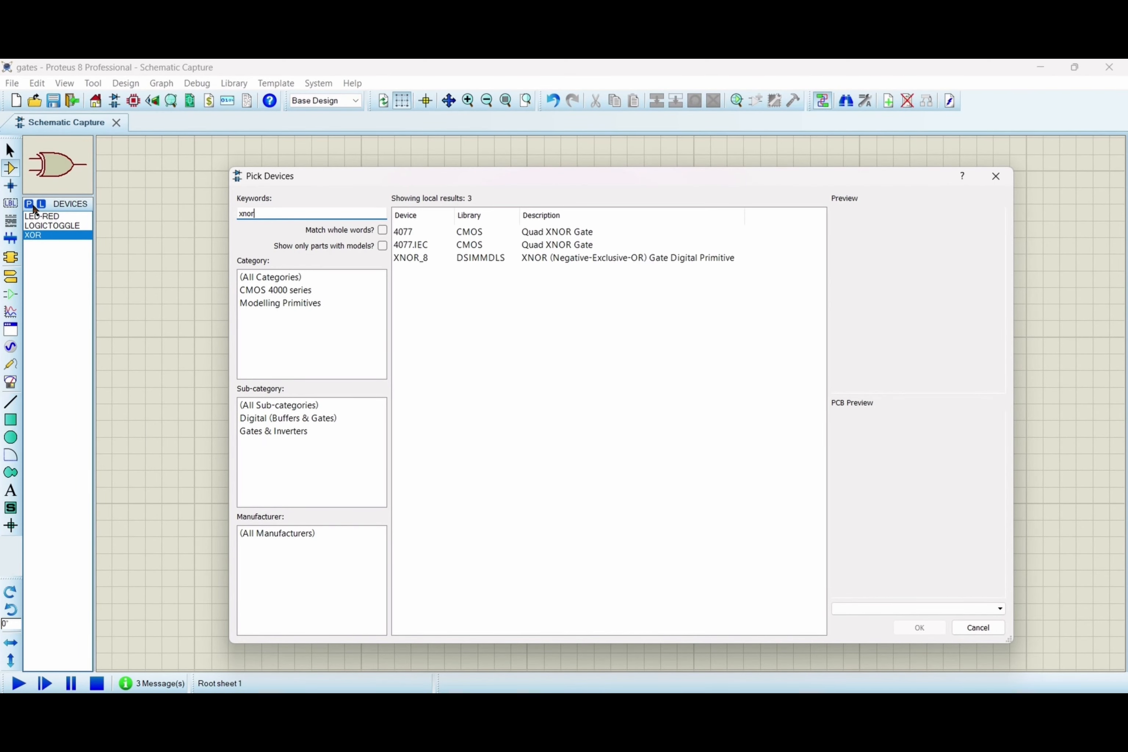
{"action": "left_click", "coordinate": [494, 236]}
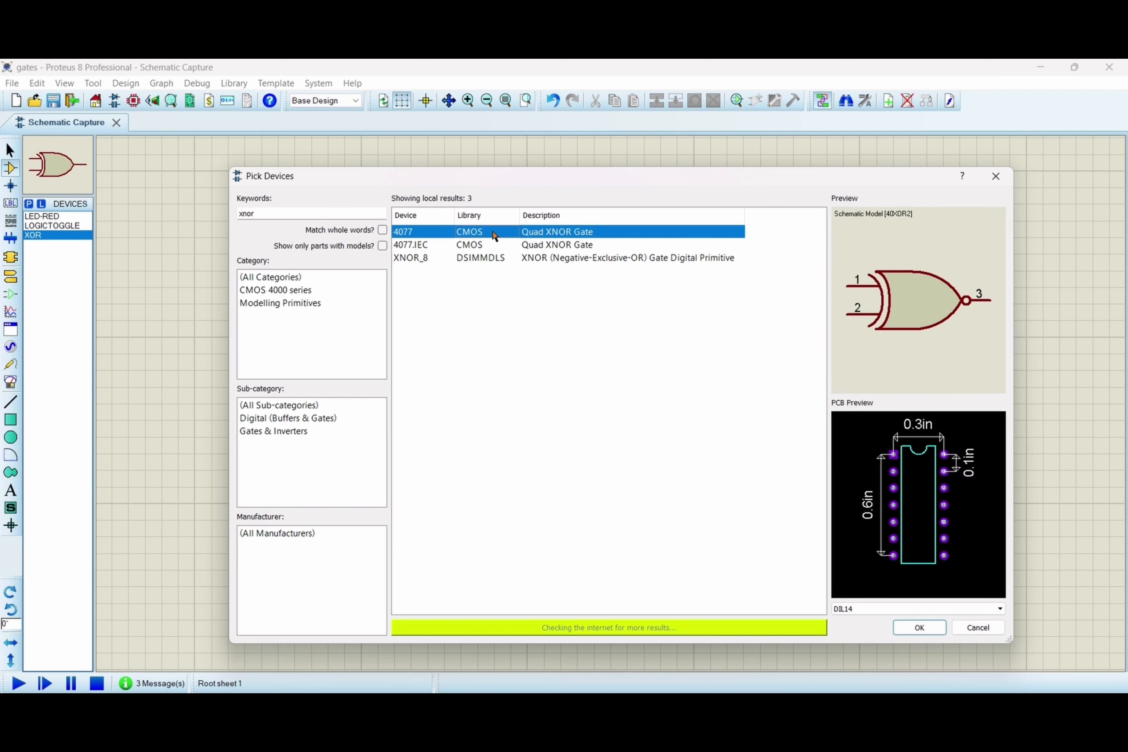
{"action": "left_click", "coordinate": [927, 627]}
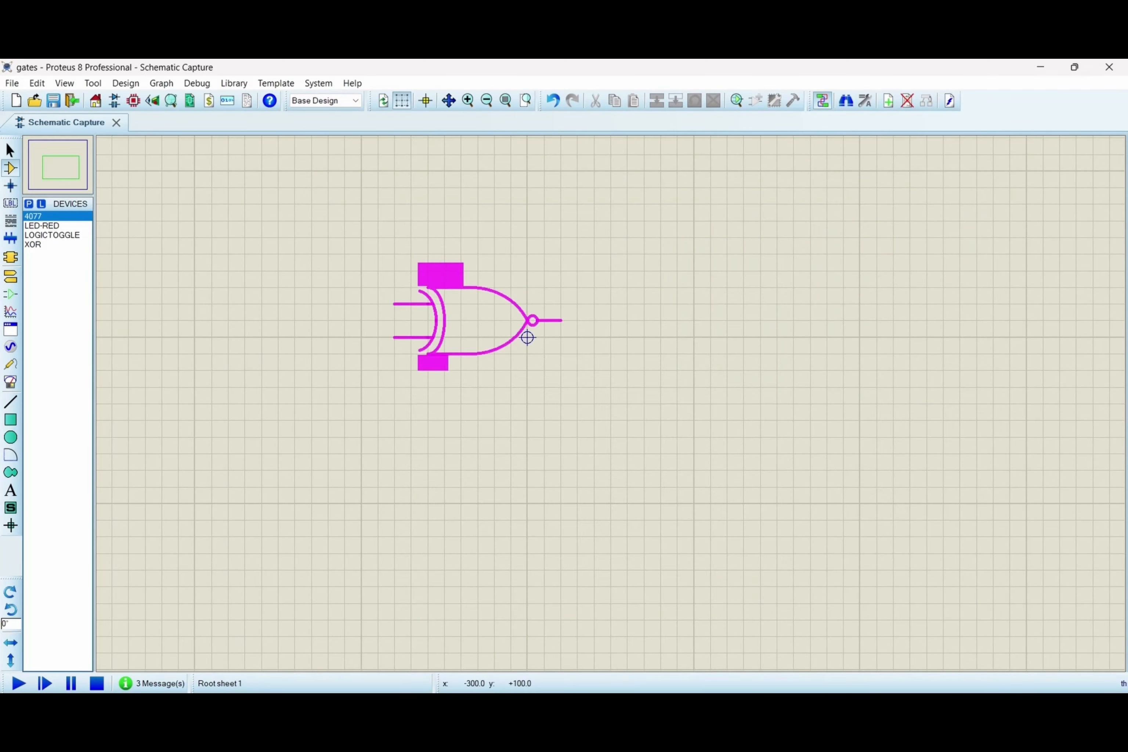
{"action": "left_click", "coordinate": [524, 340]}
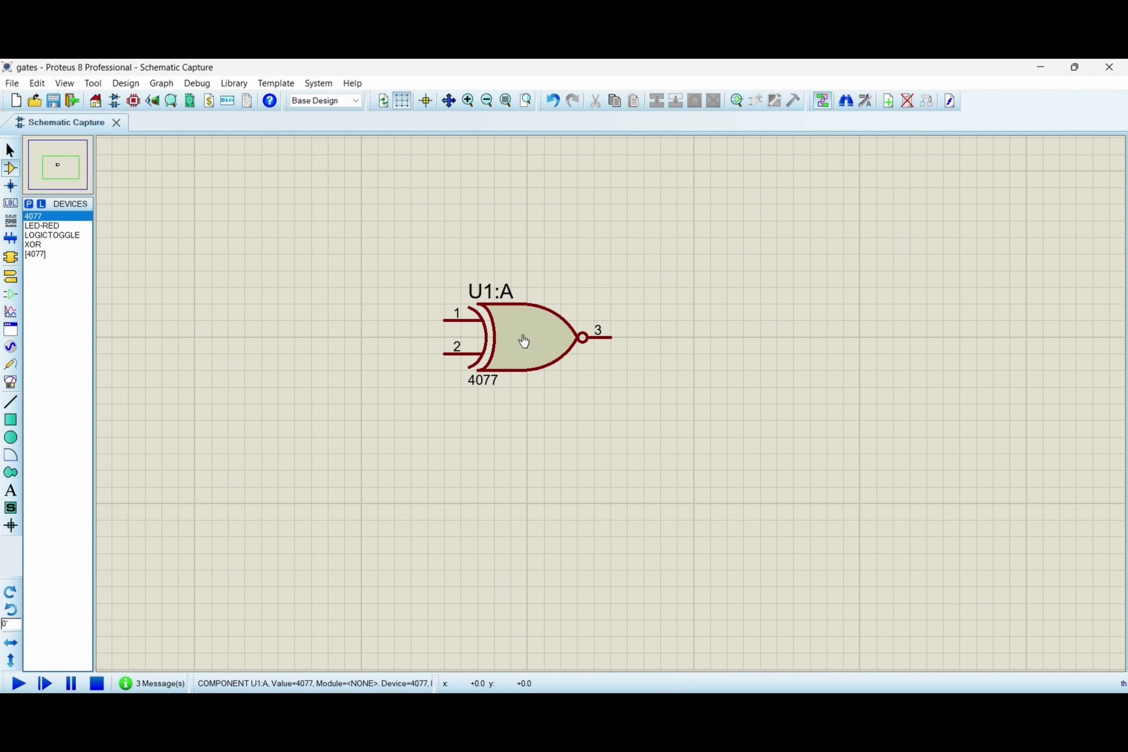
Place two LOGICTOGGLE inputs, one above the other, left of the 4077 gate and level with its input pins
{"action": "left_click", "coordinate": [57, 237]}
{"action": "left_click", "coordinate": [343, 302]}
{"action": "left_click", "coordinate": [345, 335]}
Place a LED-RED to the right of the 4077 gate and wire its anode to the gate's output
{"action": "left_click", "coordinate": [48, 226]}
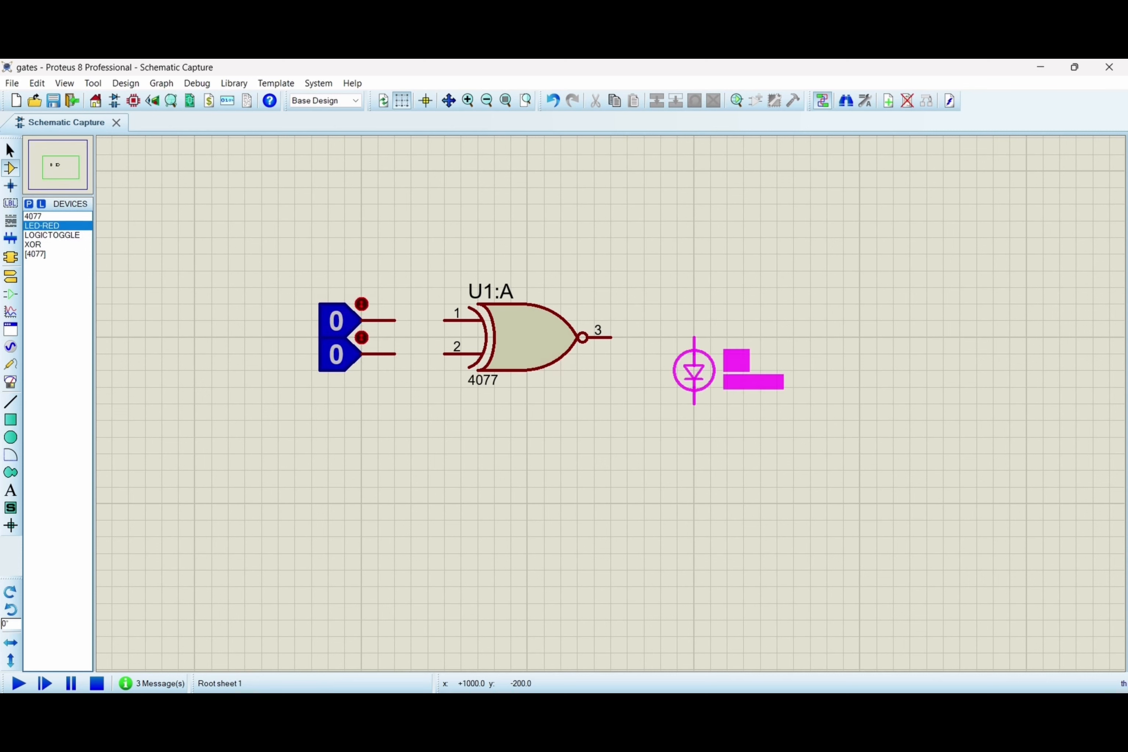
{"action": "left_click", "coordinate": [694, 370]}
{"action": "left_click", "coordinate": [693, 337]}
{"action": "left_click", "coordinate": [611, 337]}
Wire input pins 1 and 2 of the 4077 gate to the upper and lower logic toggles
{"action": "left_click", "coordinate": [443, 320]}
{"action": "left_click", "coordinate": [396, 320]}
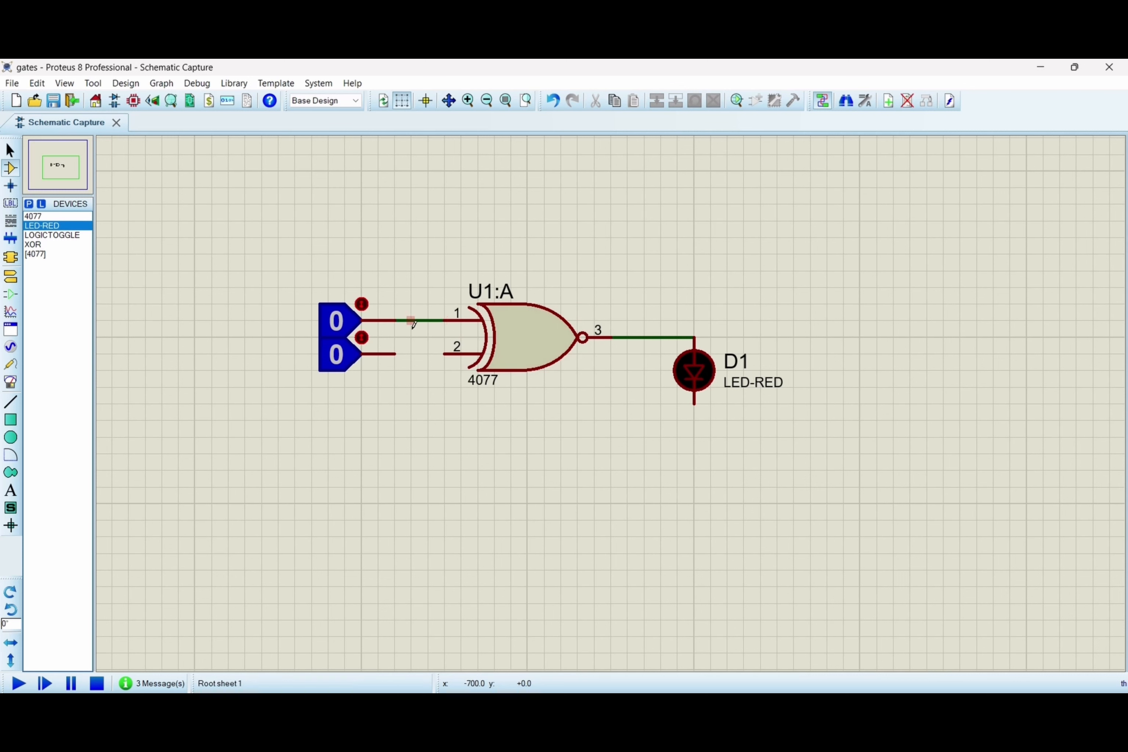
{"action": "left_click", "coordinate": [443, 353]}
{"action": "left_click", "coordinate": [395, 353]}
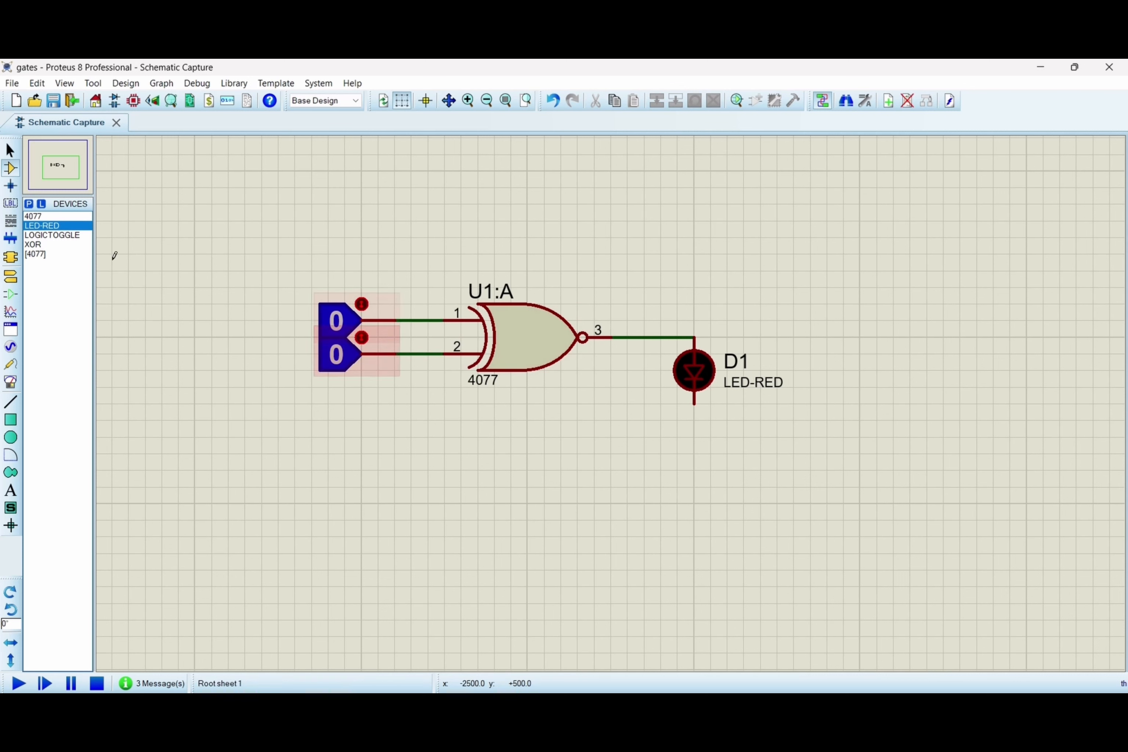
Place a GROUND terminal below the LED and wire it to the LED's cathode
{"action": "left_click", "coordinate": [10, 277]}
{"action": "left_click", "coordinate": [48, 264]}
{"action": "left_click", "coordinate": [695, 453]}
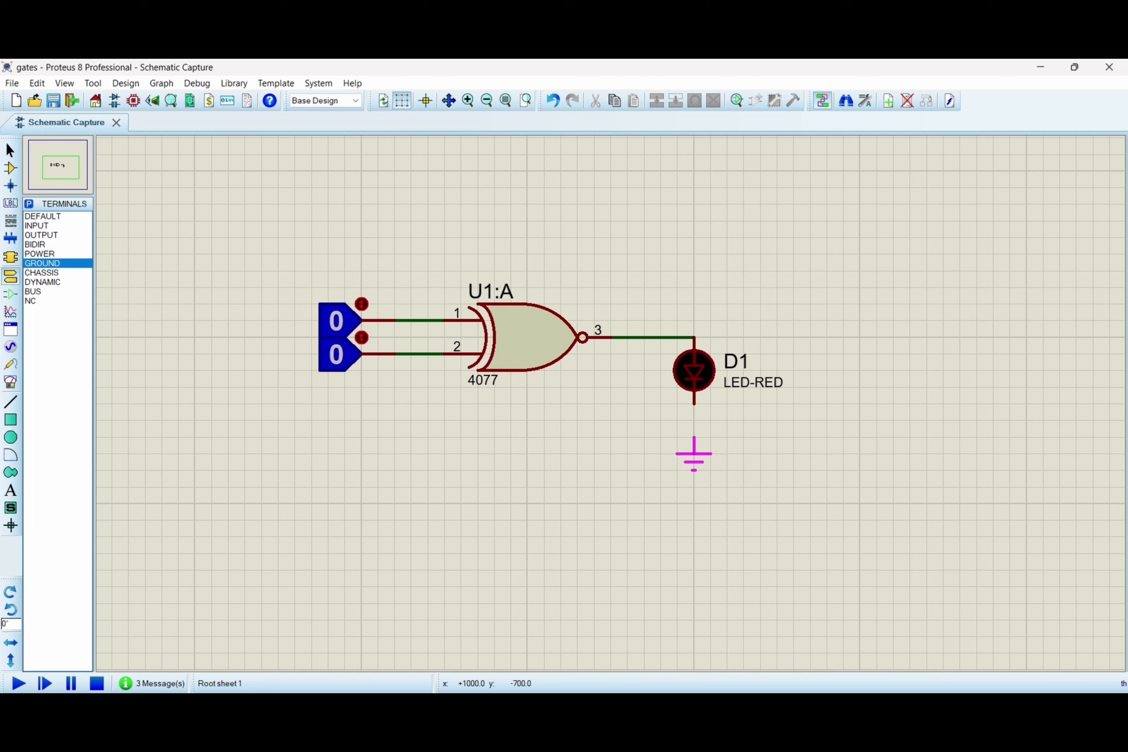
{"action": "left_click", "coordinate": [694, 436]}
{"action": "left_click", "coordinate": [697, 406]}
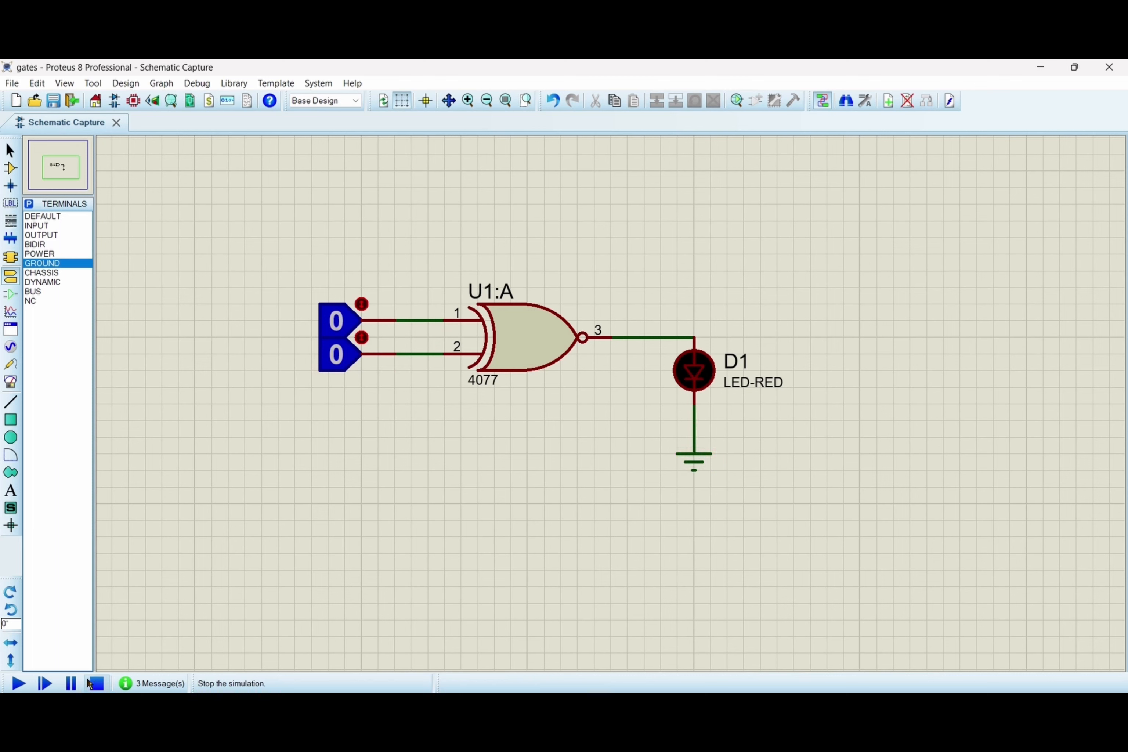
Simulate the XNOR gate circuit with input combinations 0 0, 1 0, 0 1 and 1 1, and return both inputs to 0
{"action": "left_click", "coordinate": [18, 683]}
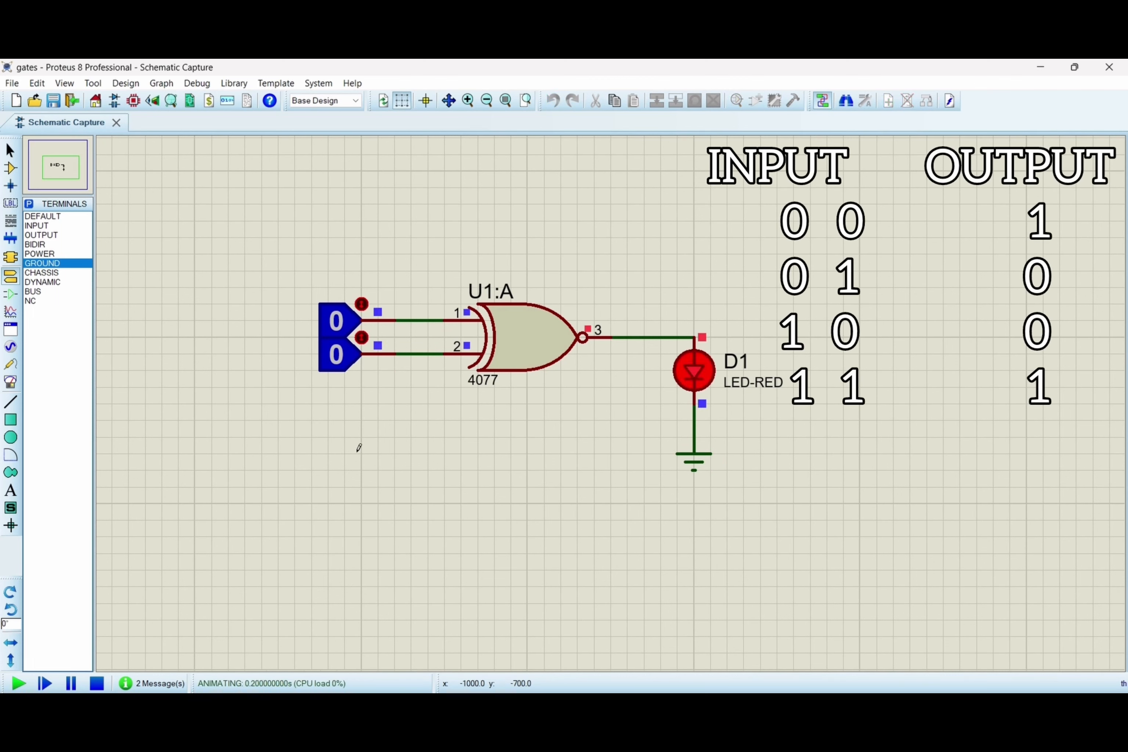
{"action": "left_click", "coordinate": [363, 302]}
{"action": "left_click", "coordinate": [363, 302]}
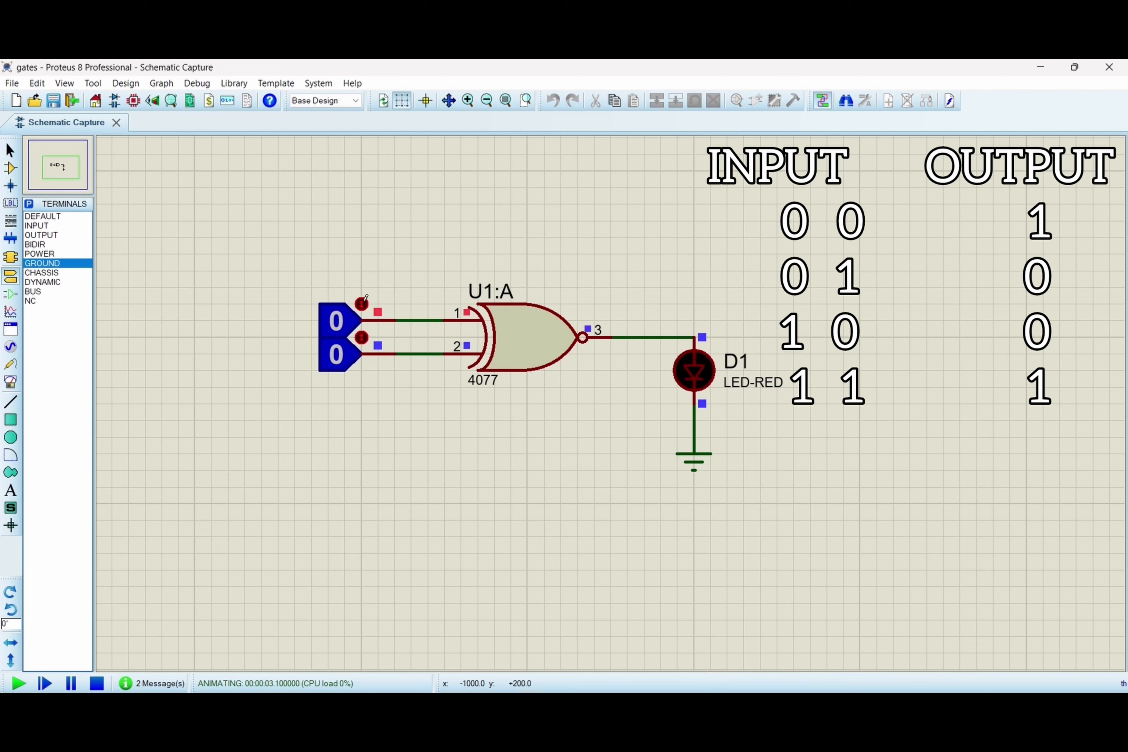
{"action": "left_click", "coordinate": [362, 336]}
{"action": "left_click", "coordinate": [362, 336]}
{"action": "left_click", "coordinate": [362, 335]}
{"action": "left_click", "coordinate": [363, 302]}
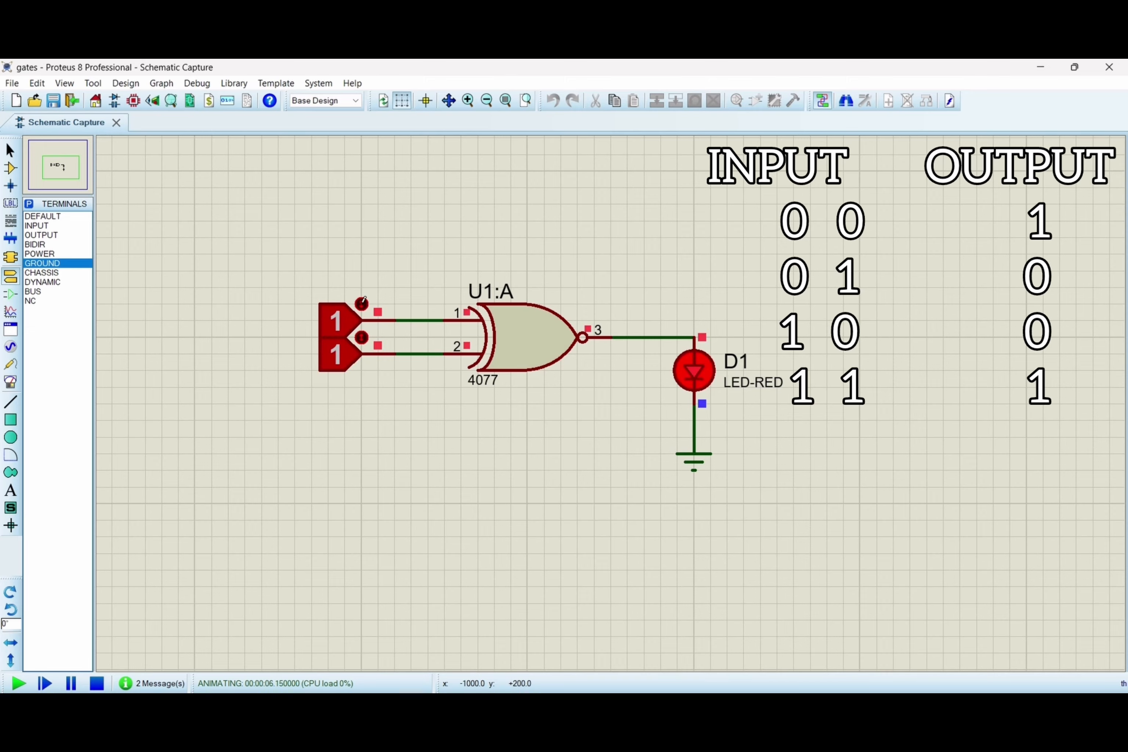
{"action": "left_click", "coordinate": [363, 336]}
{"action": "left_click", "coordinate": [363, 301]}
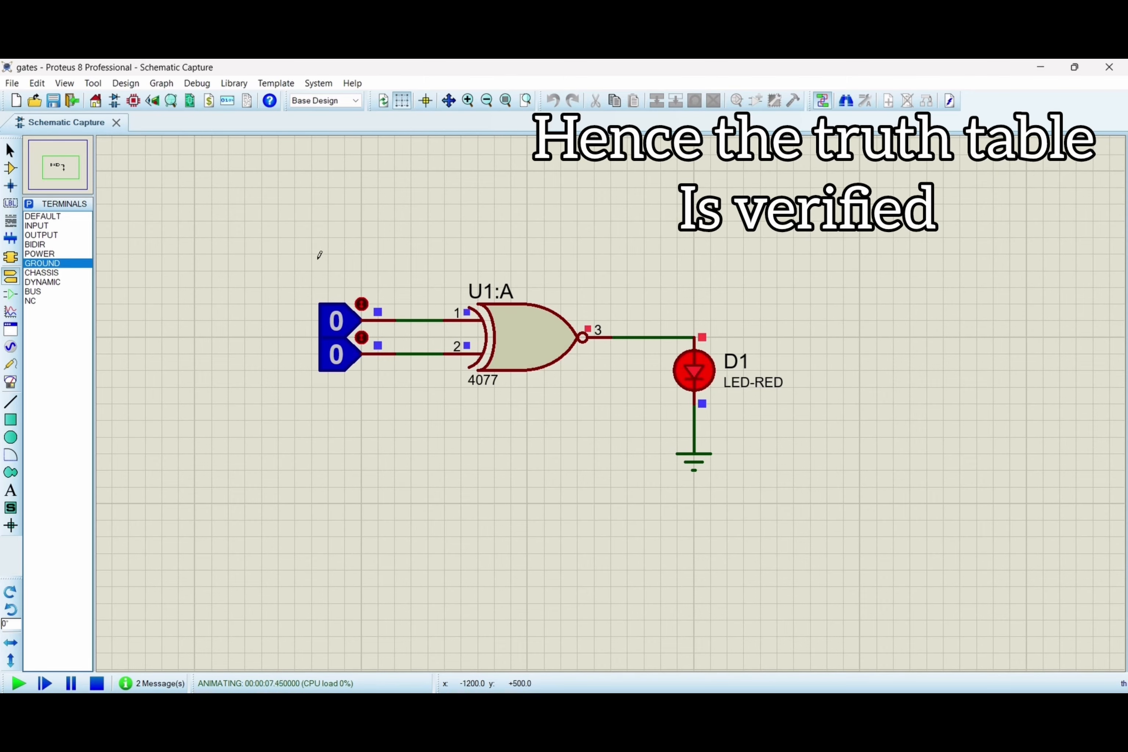
{"action": "left_click_drag", "start_coordinate": [246, 237], "coordinate": [570, 419]}
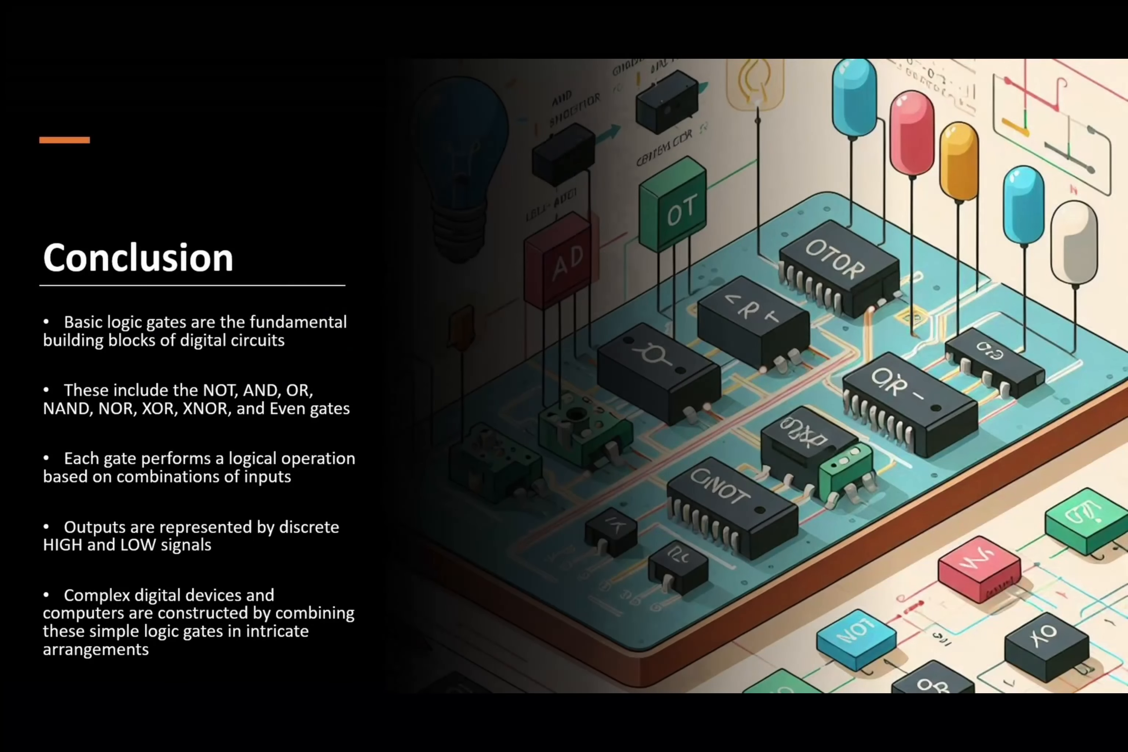